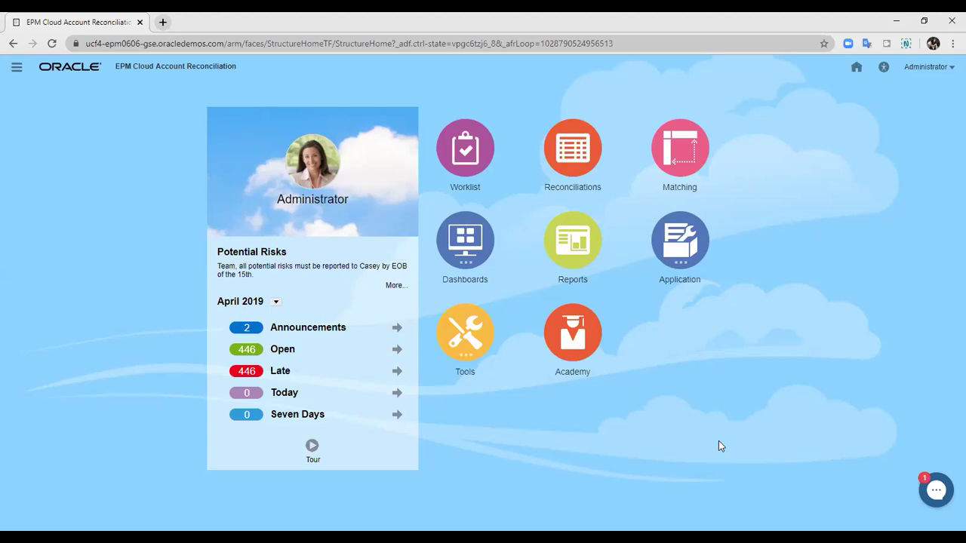
Step: Search the application's profiles for "303-" and open the "Short term Investment - entity 303" profile
click(683, 245)
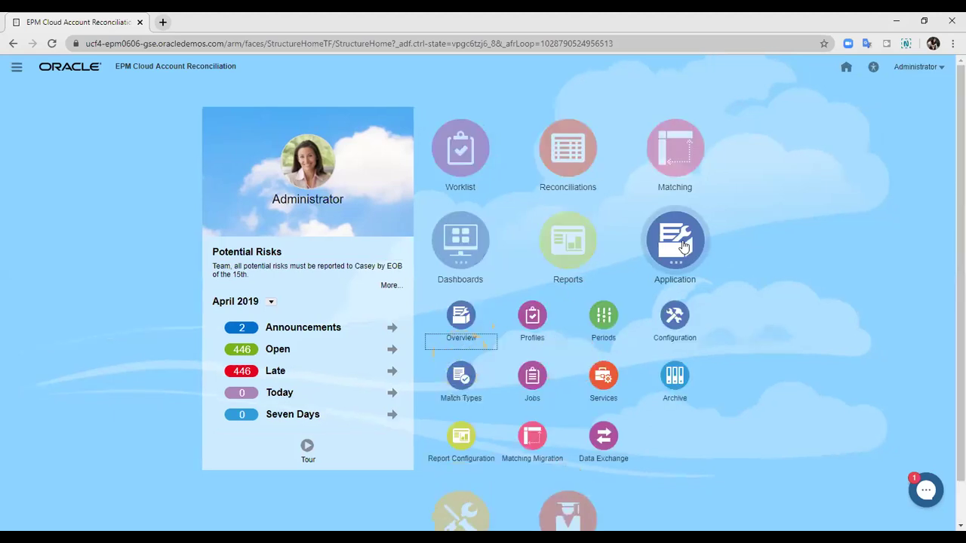
click(539, 321)
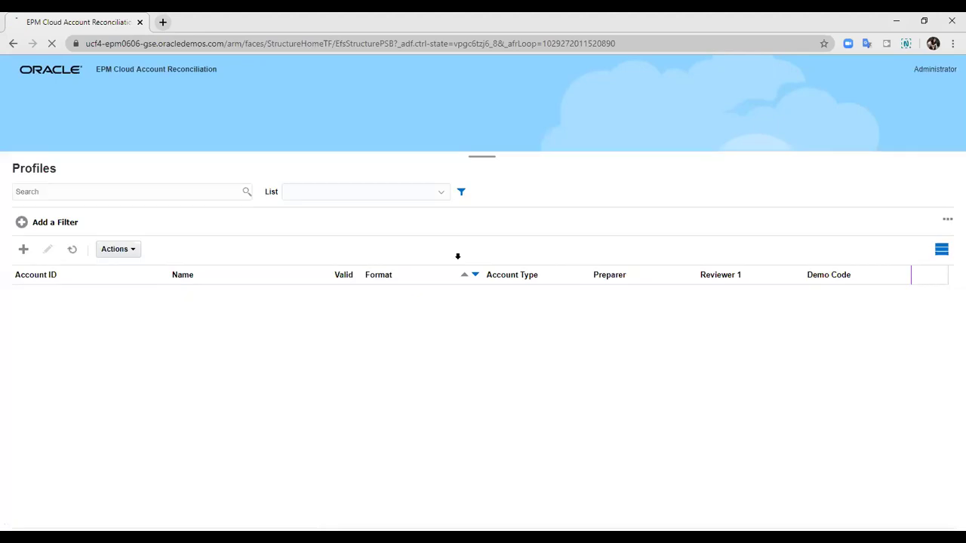
click(139, 191)
text(303-)
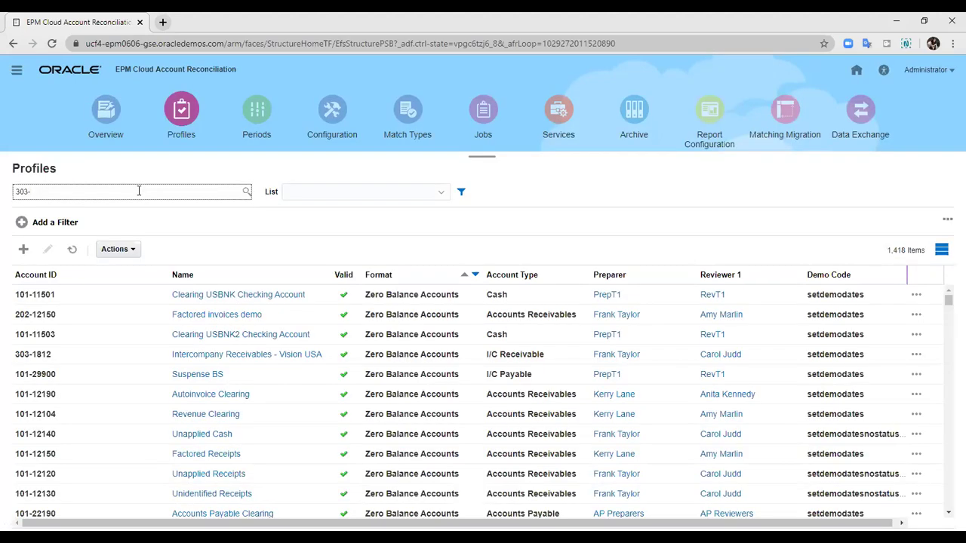
key(Return)
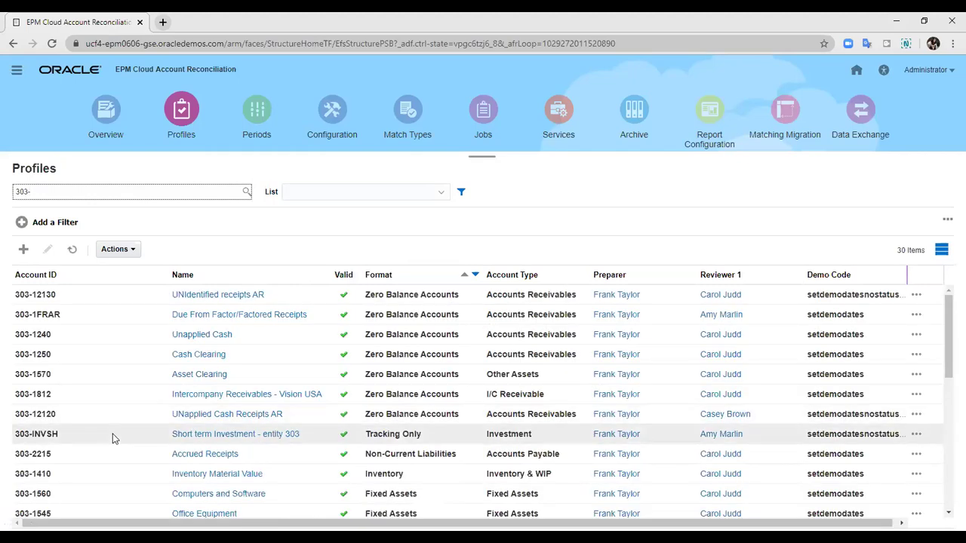
click(217, 438)
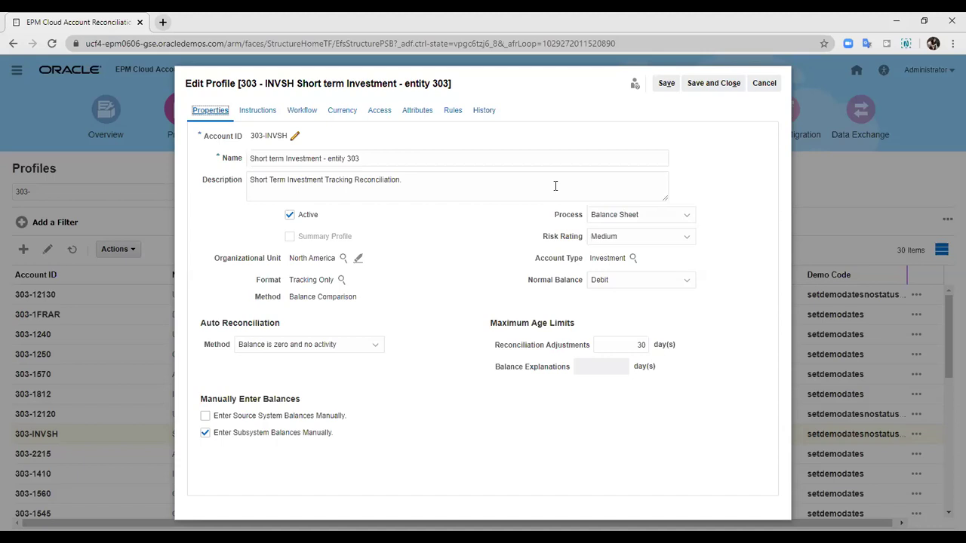
Step: Examine the workflow assignments and rules of the short term investment profile, and close it with saving
click(306, 111)
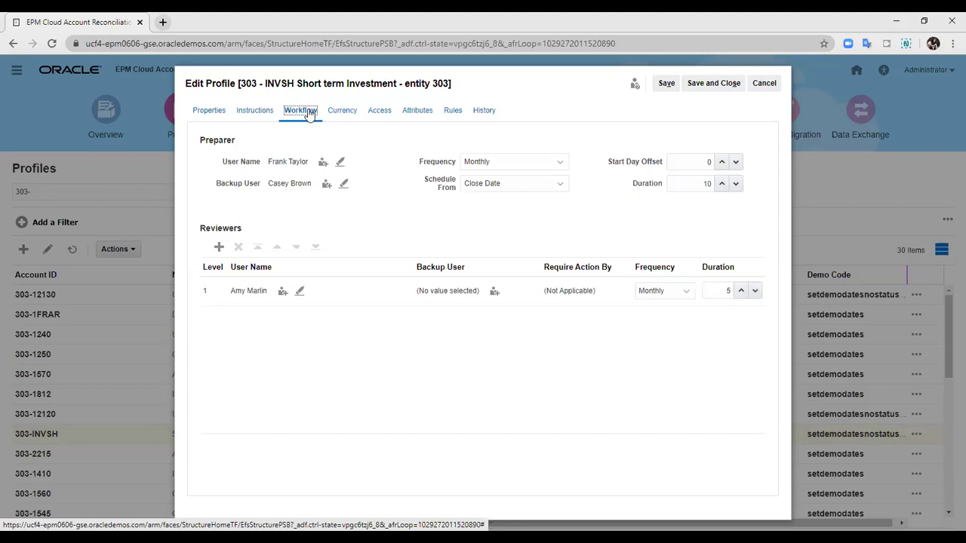
click(452, 111)
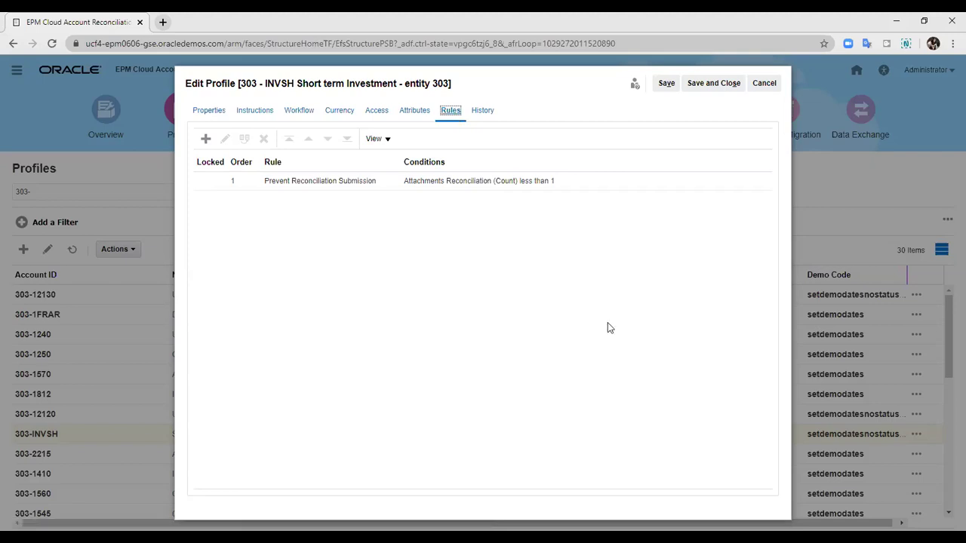
click(710, 83)
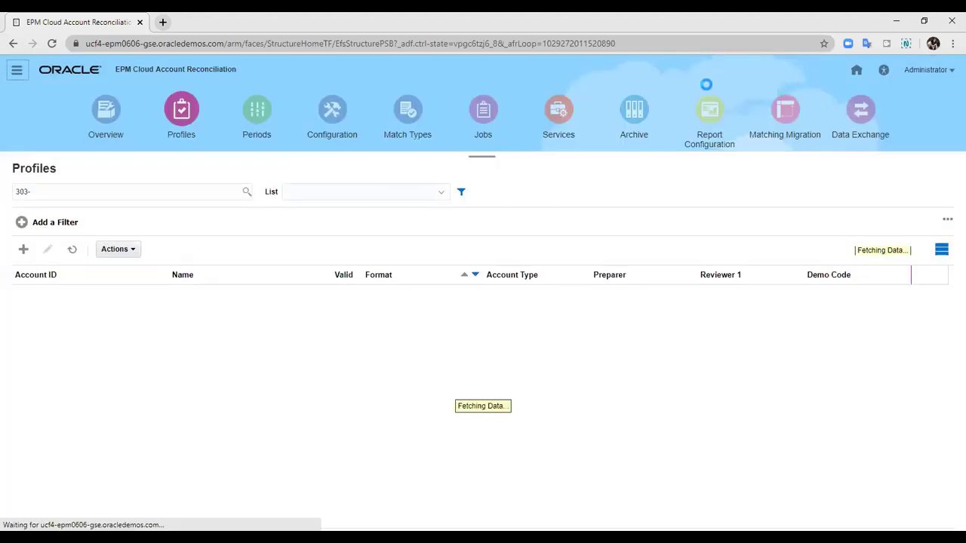
Step: Open the Tracking Only format from the Formats list in the configuration area
click(351, 118)
click(15, 348)
scroll(128, 369, down, 3)
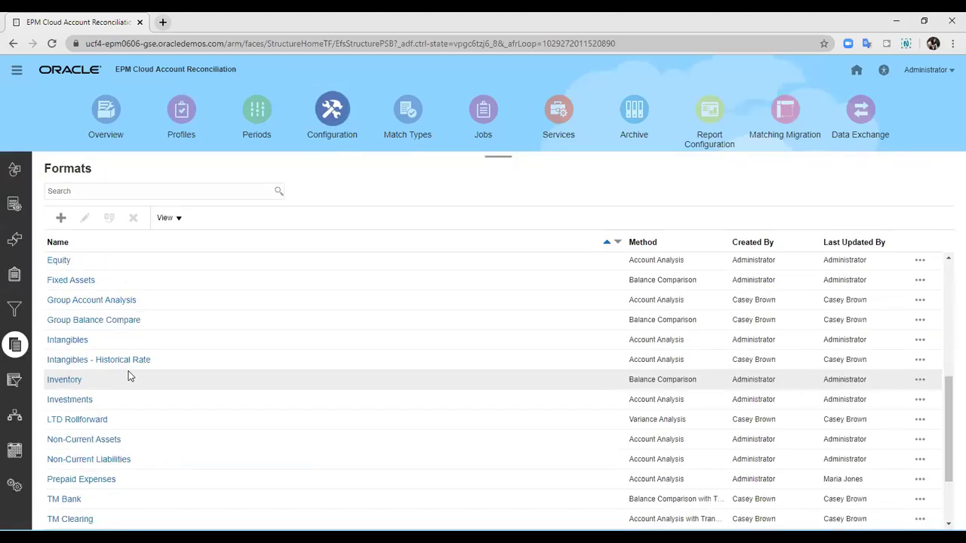
scroll(82, 485, down, 3)
scroll(71, 459, down, 3)
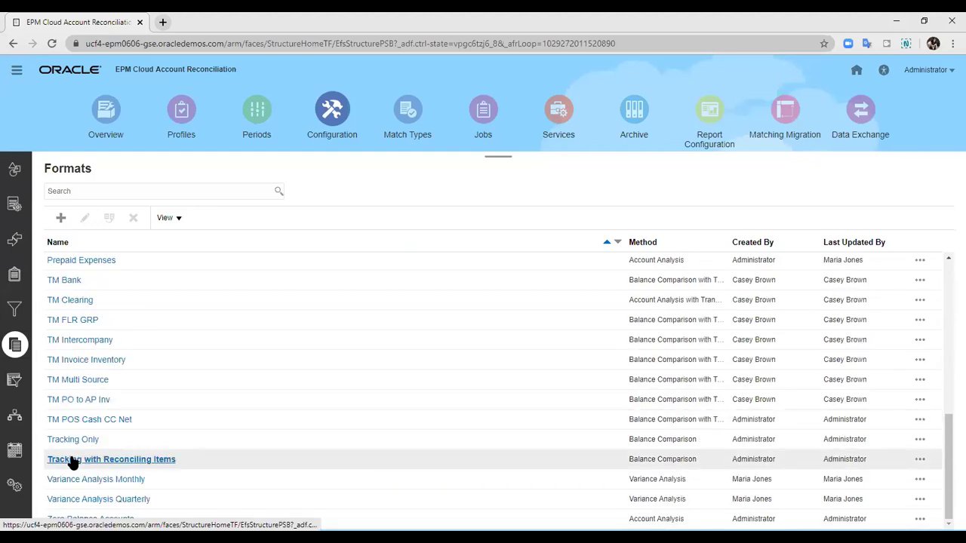
click(66, 440)
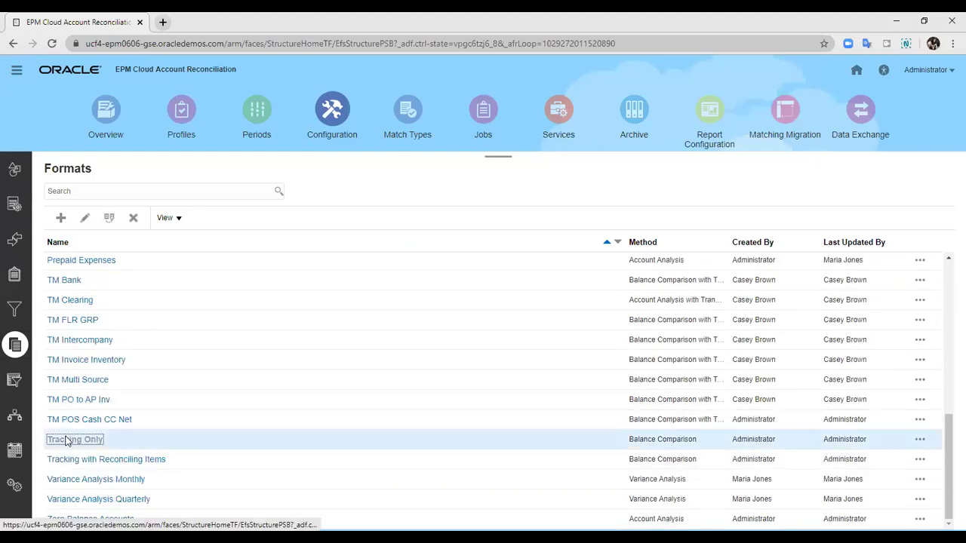
click(66, 440)
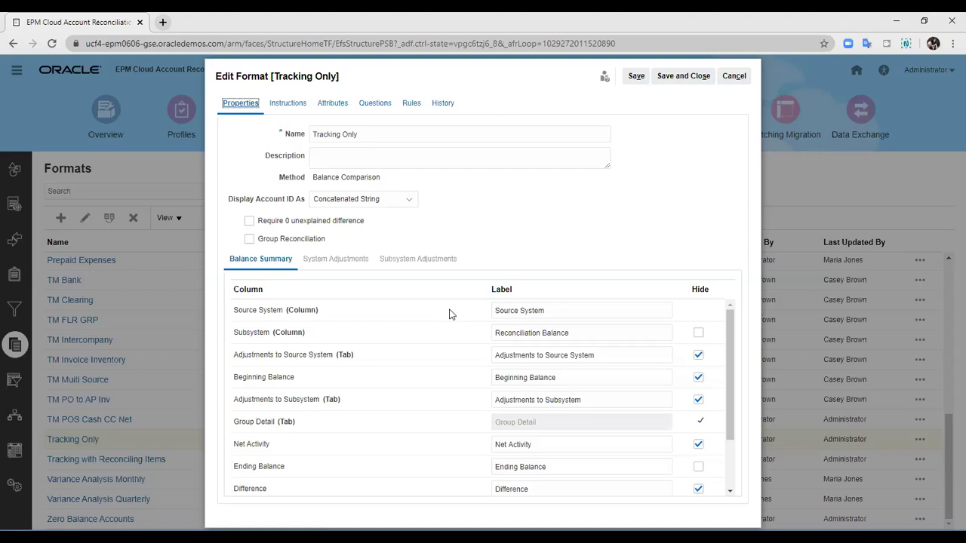
Step: Examine the Balance Summary labels and hidden columns of the Tracking Only format, and close it with saving
scroll(558, 369, down, 2)
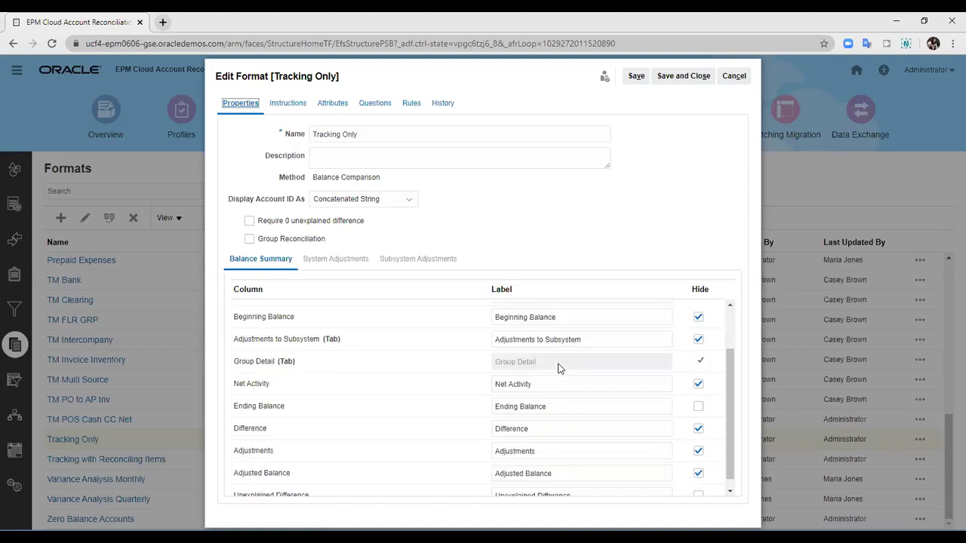
scroll(558, 368, down, 1)
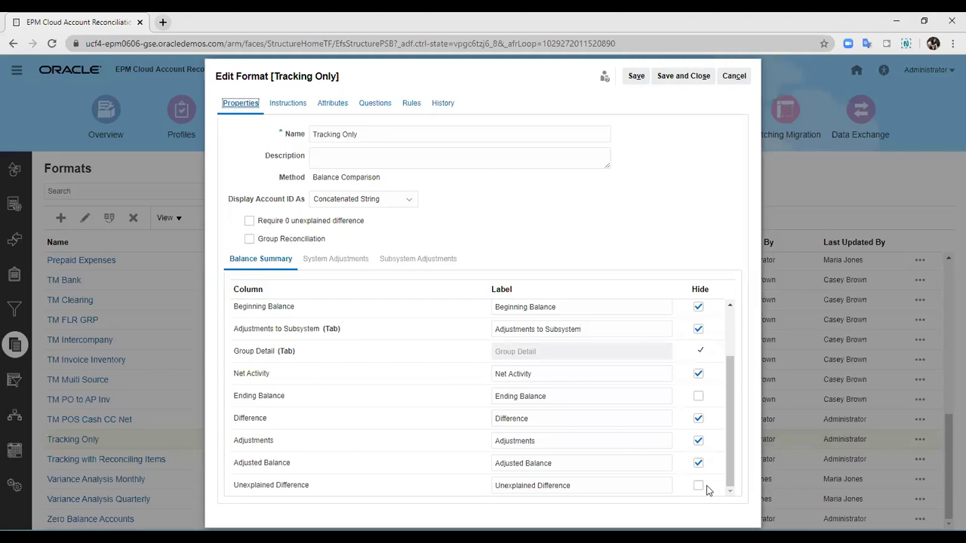
scroll(637, 455, up, 3)
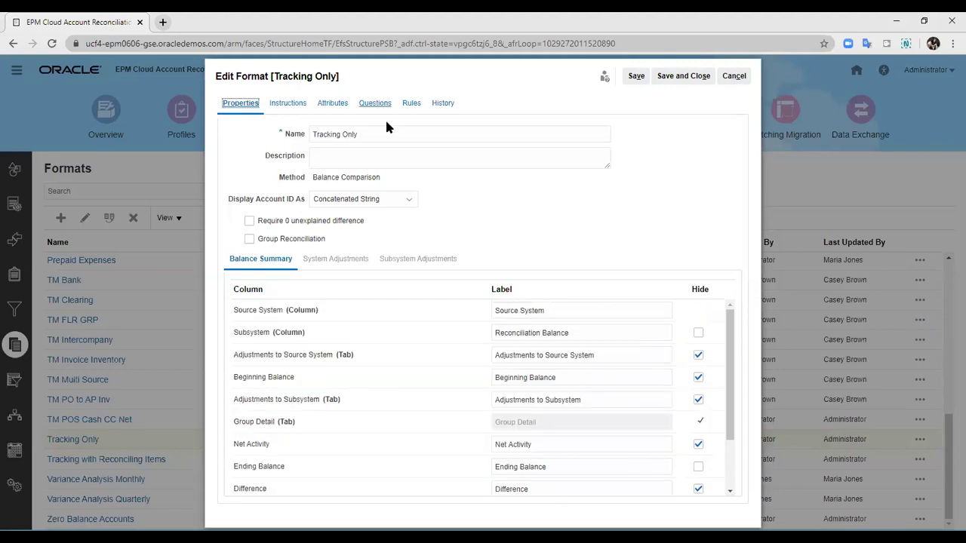
click(671, 78)
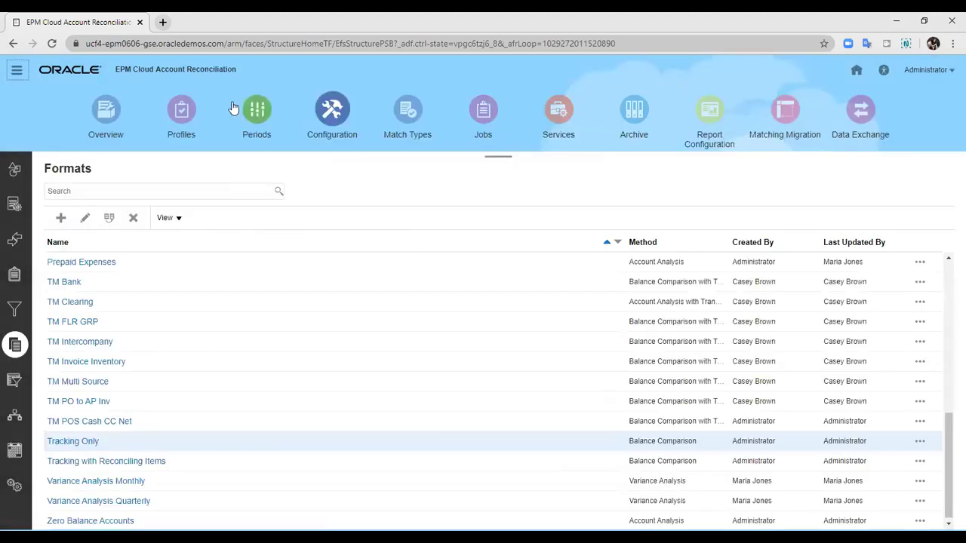
Step: Open the list of periods, refresh it and look for the 2019 periods
click(264, 115)
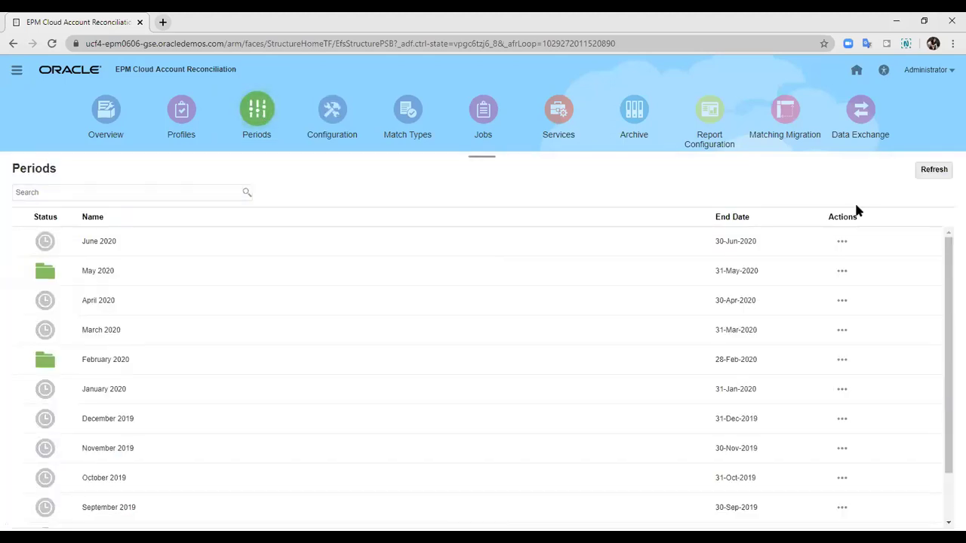
click(933, 169)
scroll(642, 313, down, 3)
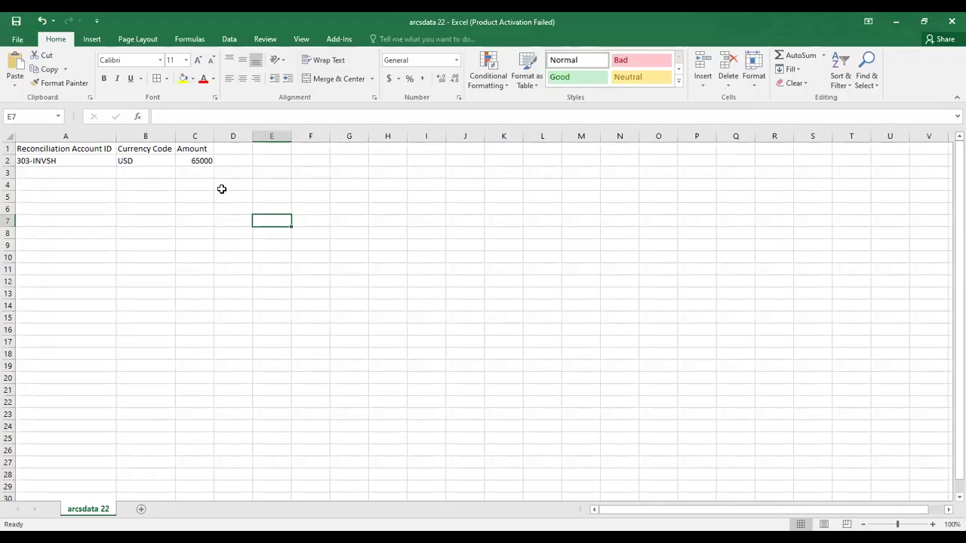
Step: In the Excel file arcsdata 22, examine the balance data at 140% zoom and select the header cells A1:C1
click(932, 524)
click(932, 525)
click(933, 524)
click(932, 524)
click(463, 332)
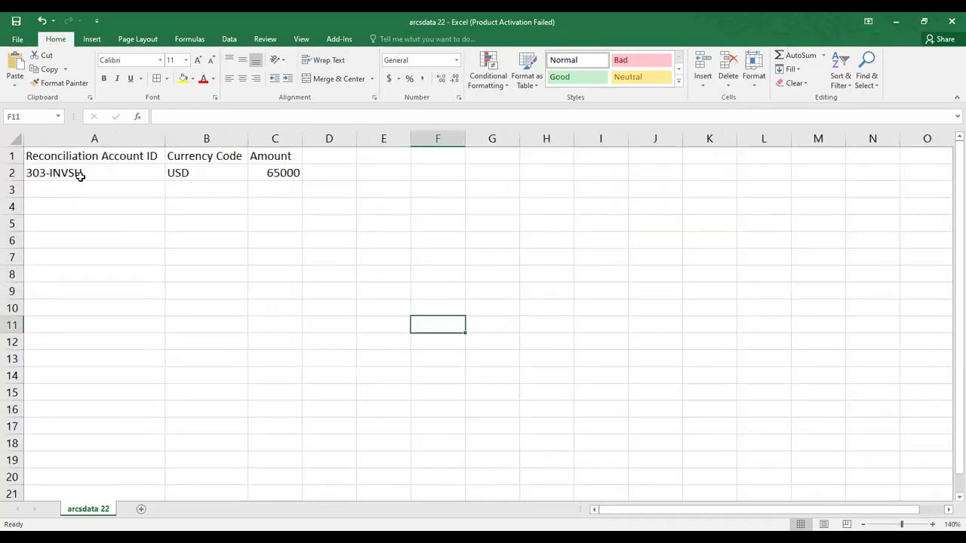
drag(71, 155, 274, 151)
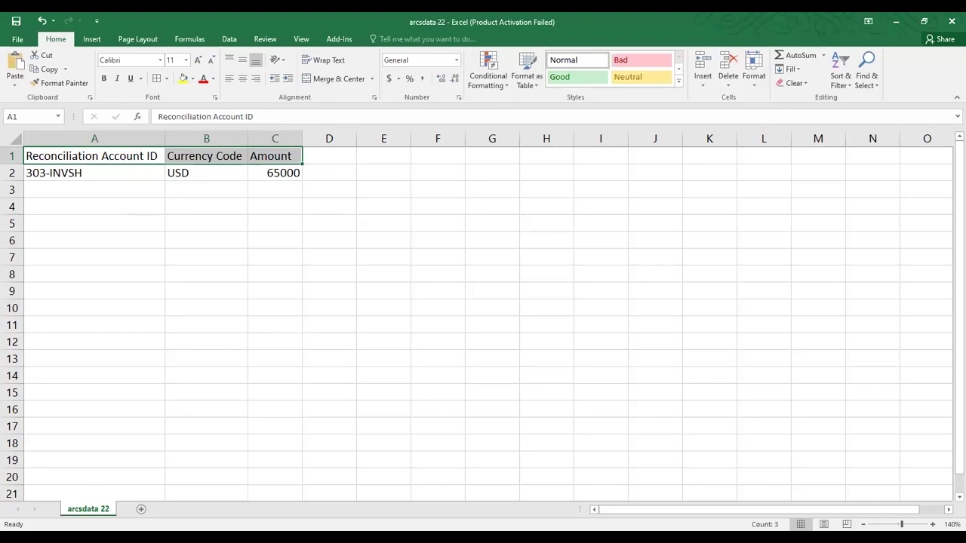
Step: Switch to EPM Cloud Account Reconciliation and choose arcsdata 22 from the Desktop for April 2019's pre-mapped balances import
key(alt+Tab)
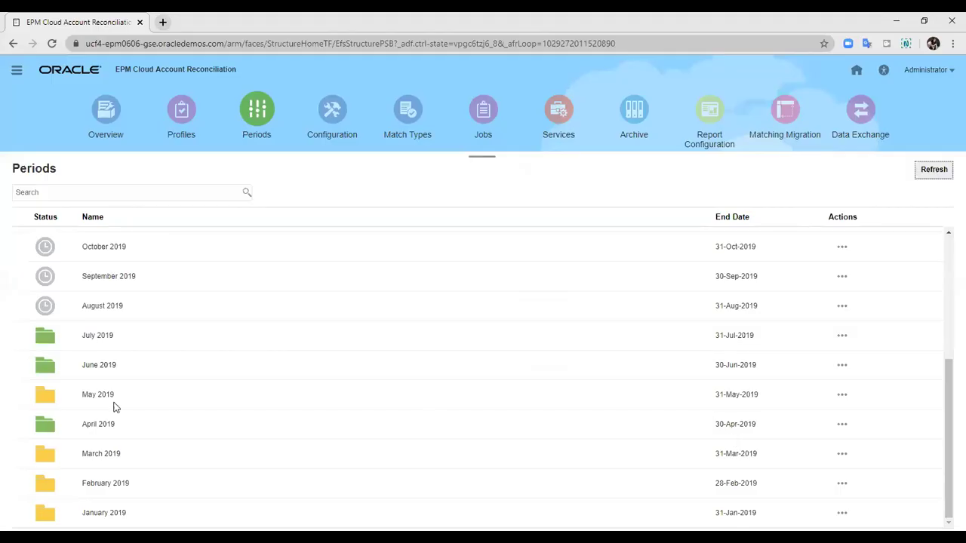
click(840, 429)
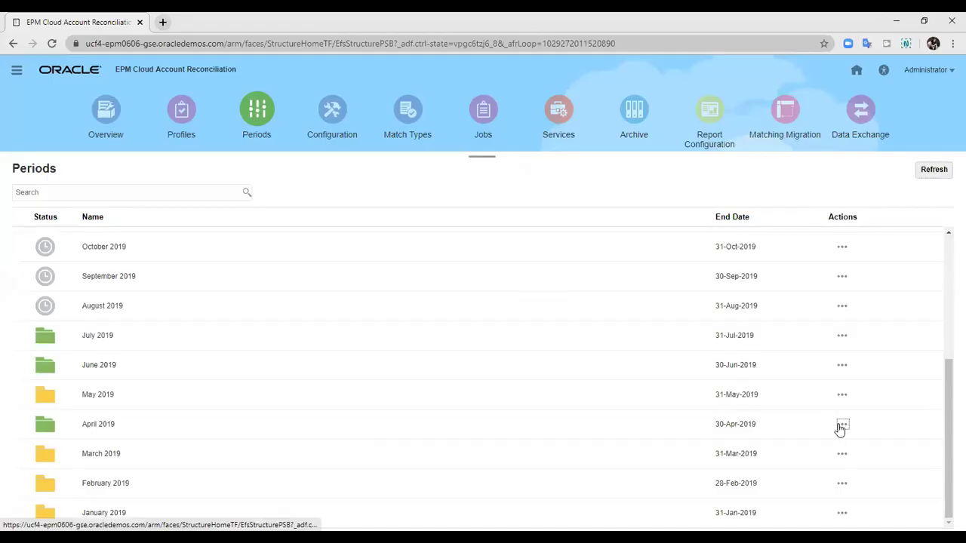
click(841, 429)
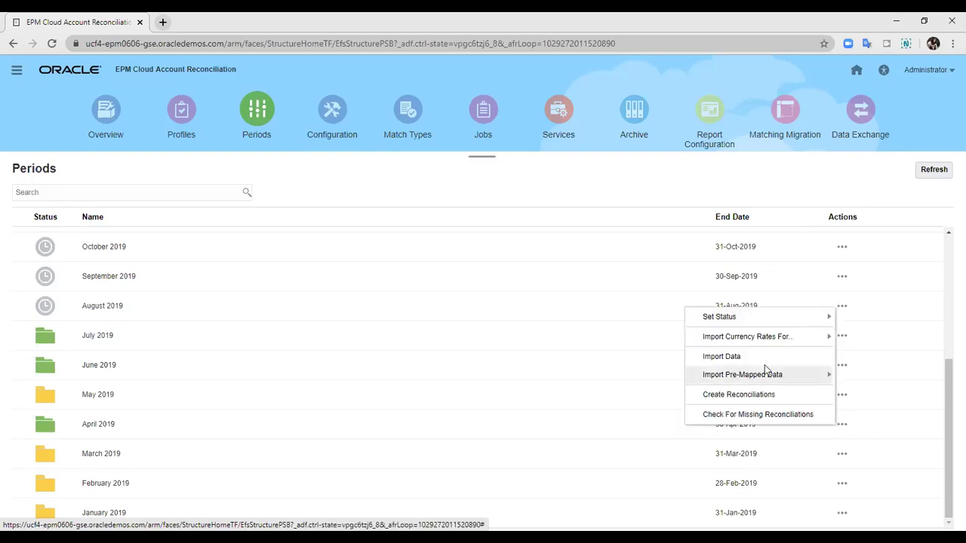
mouse_move(728, 382)
click(664, 388)
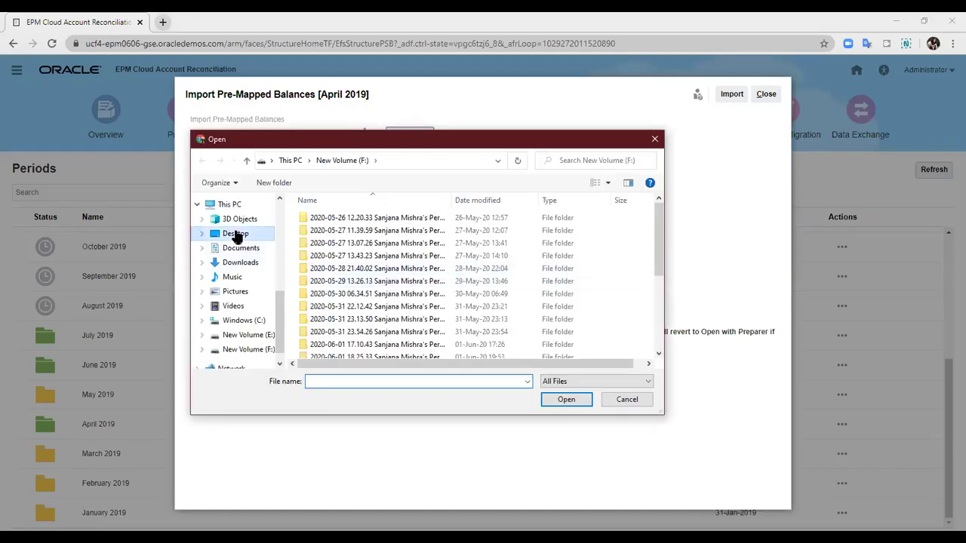
click(234, 233)
click(338, 269)
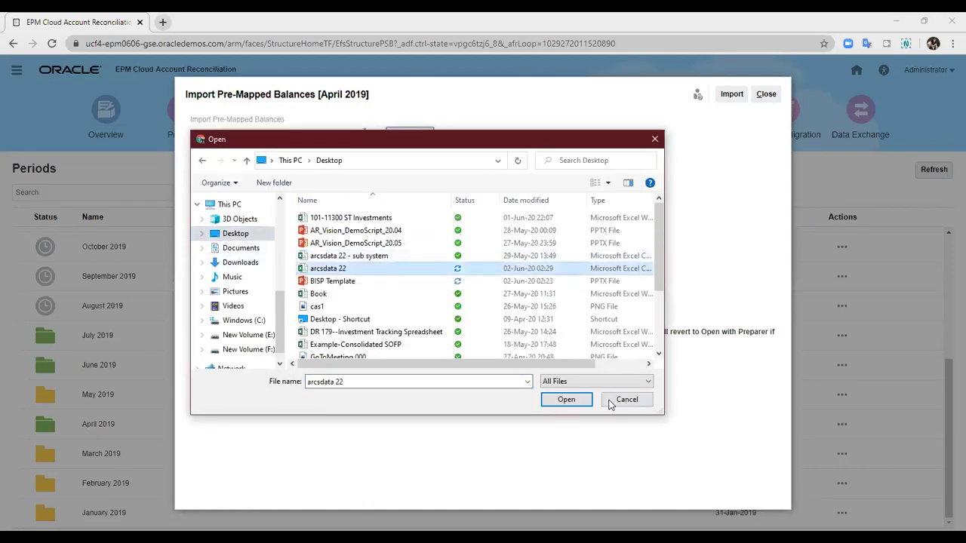
click(565, 400)
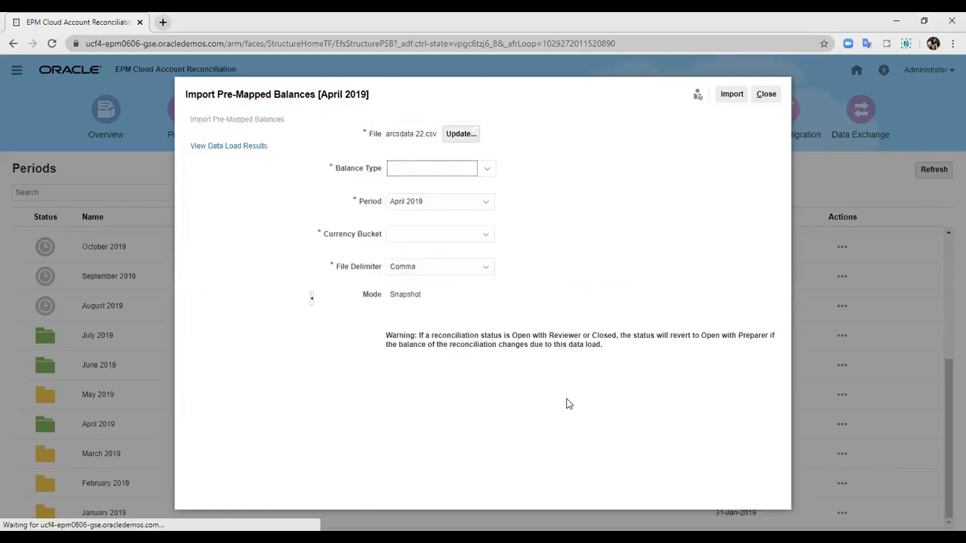
Step: Import the balances with balance type Source System and currency bucket Functional, and dismiss the import dialogs
click(420, 180)
click(421, 206)
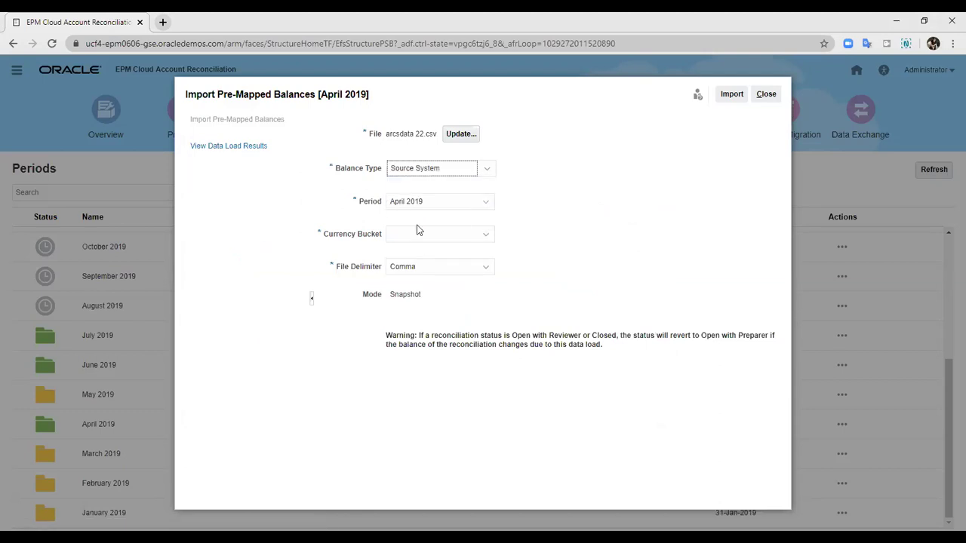
click(421, 235)
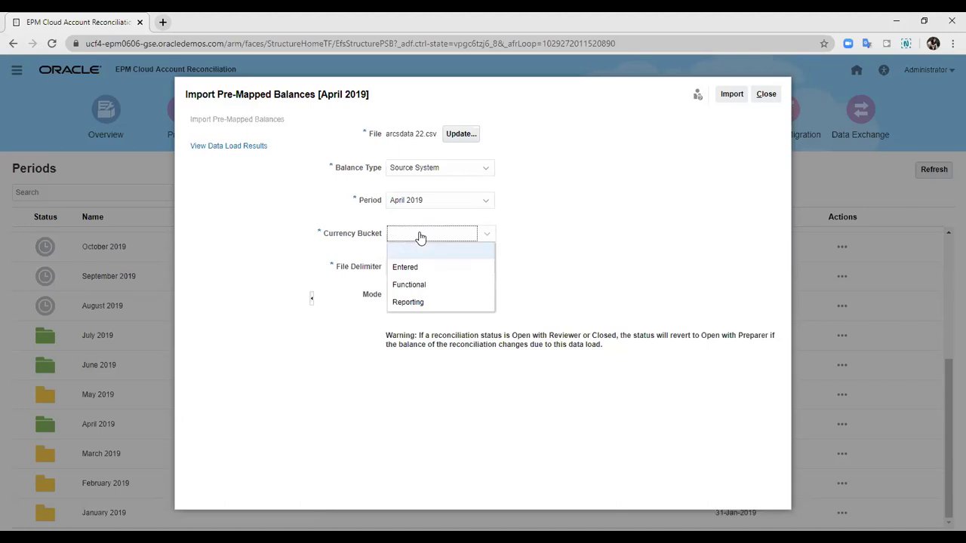
click(421, 285)
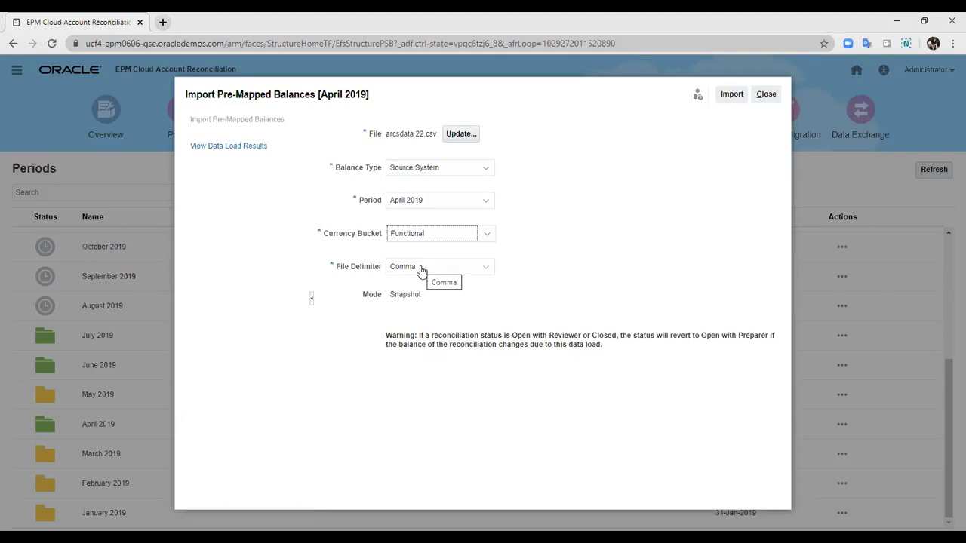
click(735, 103)
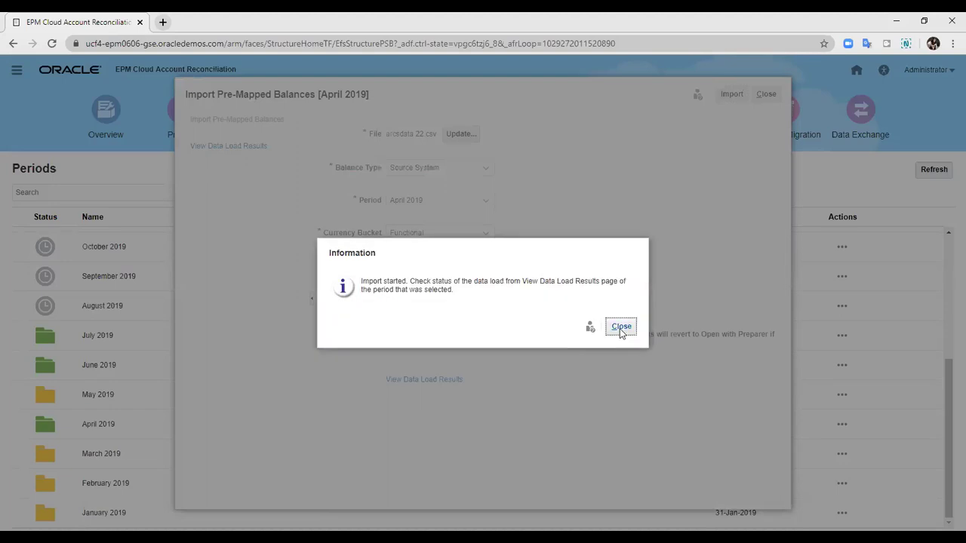
click(620, 328)
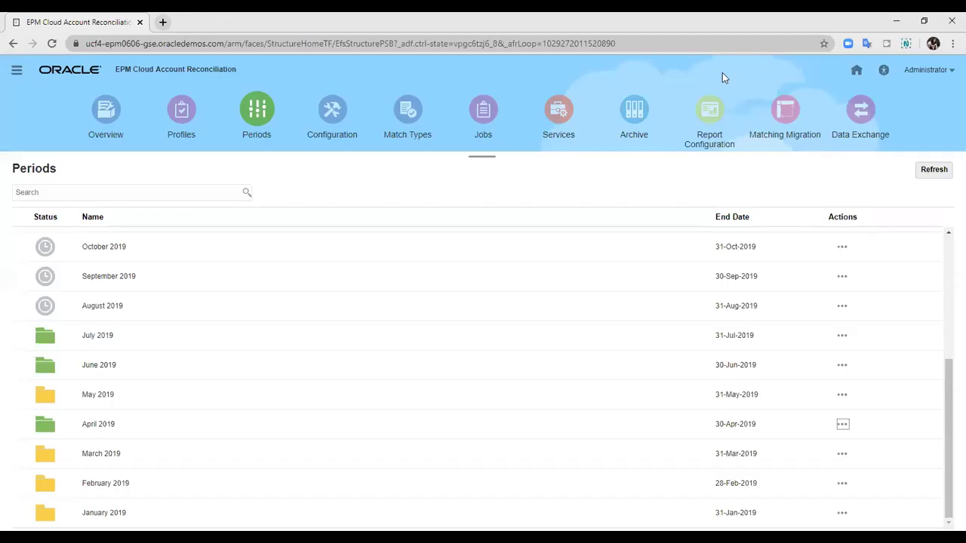
Step: Search the profiles for "303" and reopen the "Short term Investment - entity 303" profile
click(181, 123)
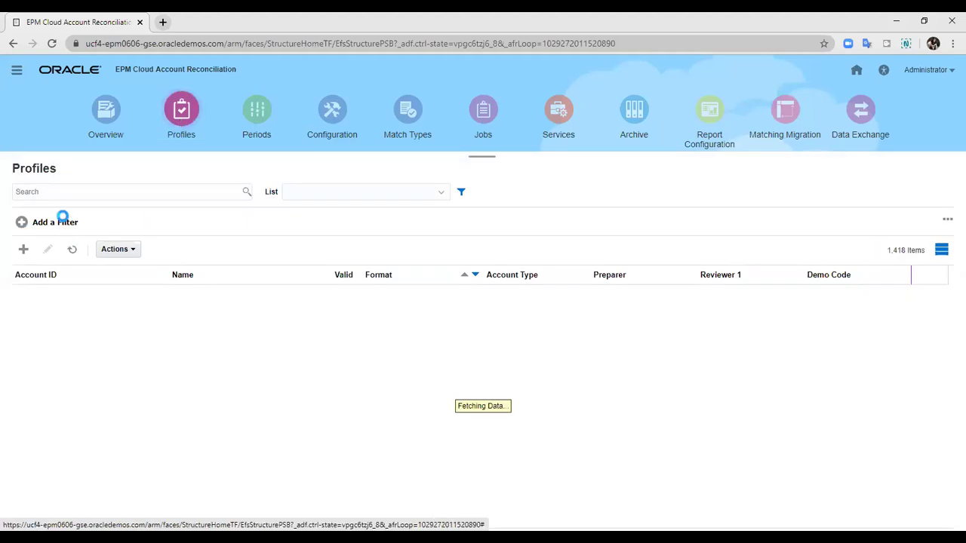
click(70, 194)
text(303)
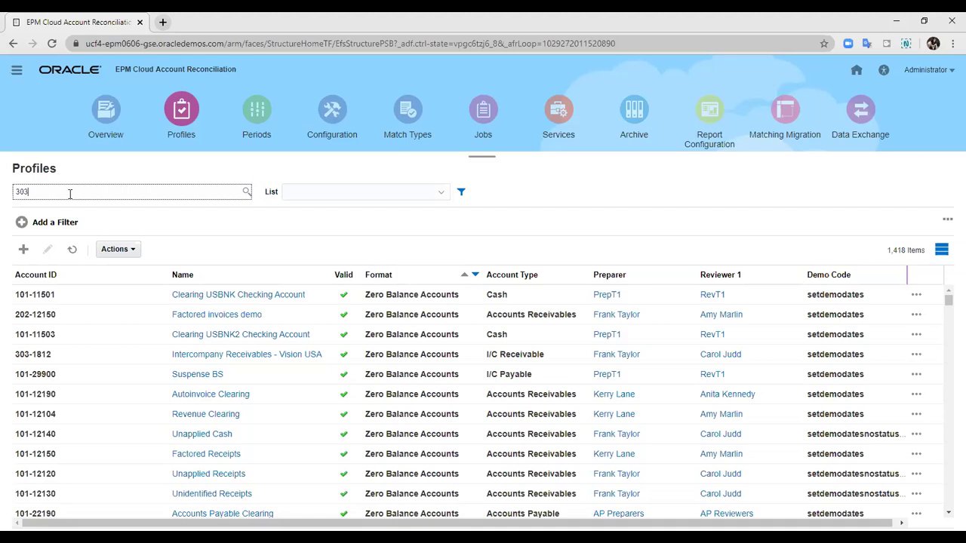
key(Return)
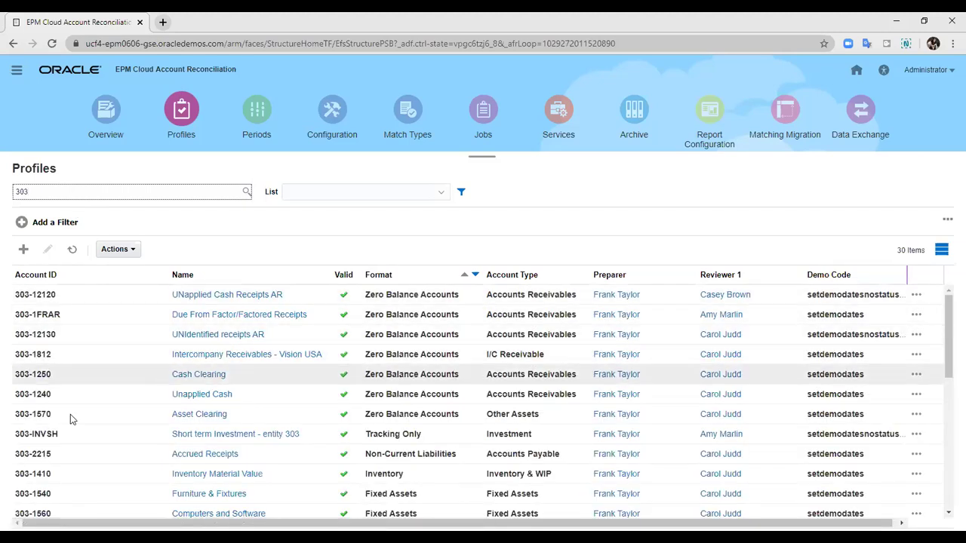
click(172, 436)
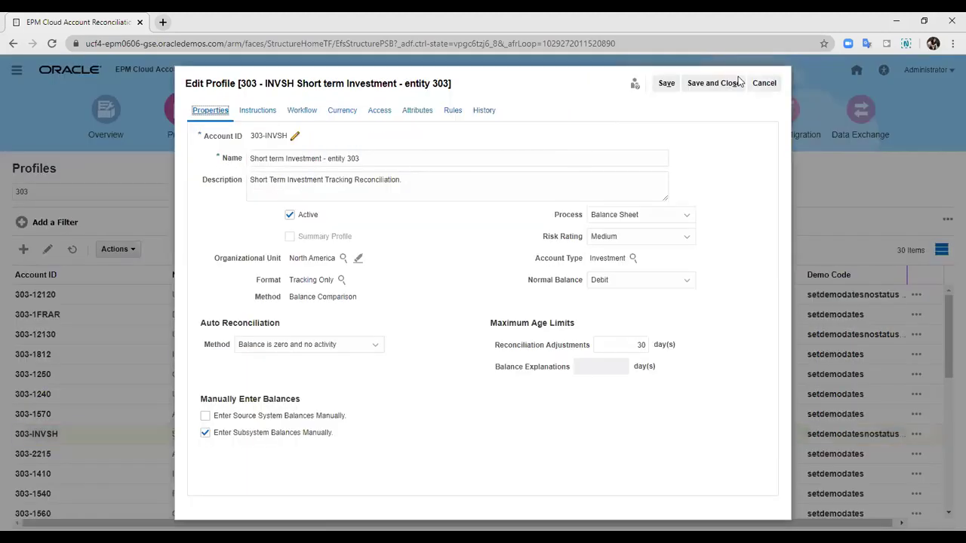
Step: Save and close the short term investment profile, and create its April 2019 reconciliation for the selected profile only
click(729, 83)
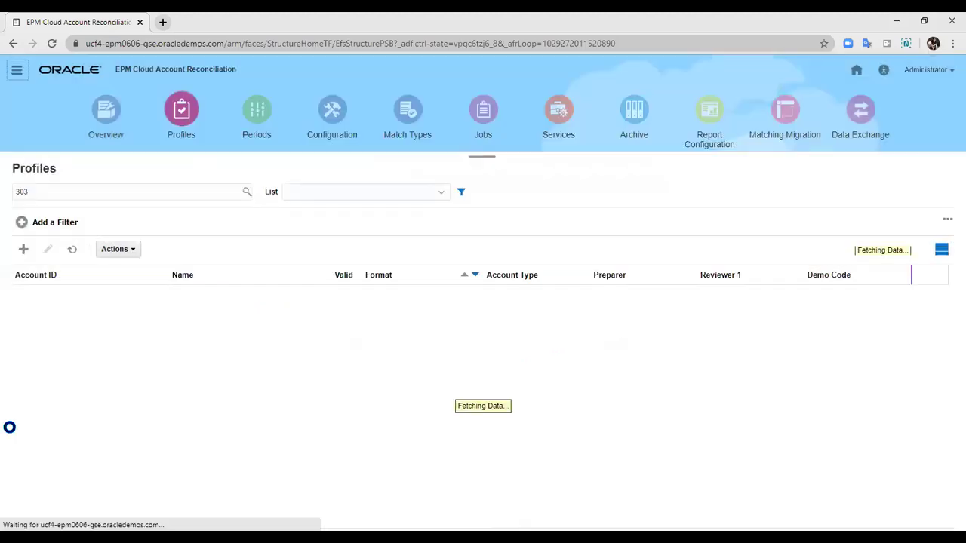
click(135, 250)
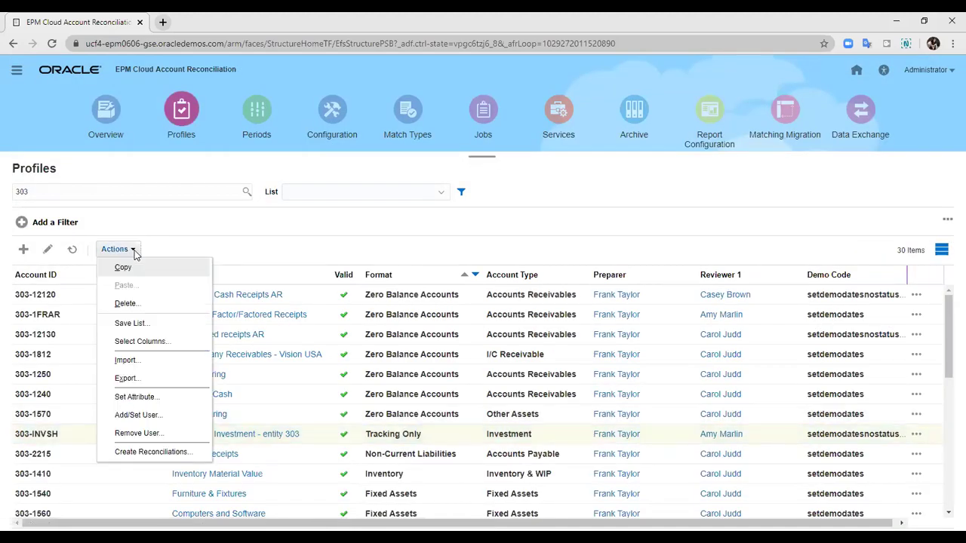
click(117, 452)
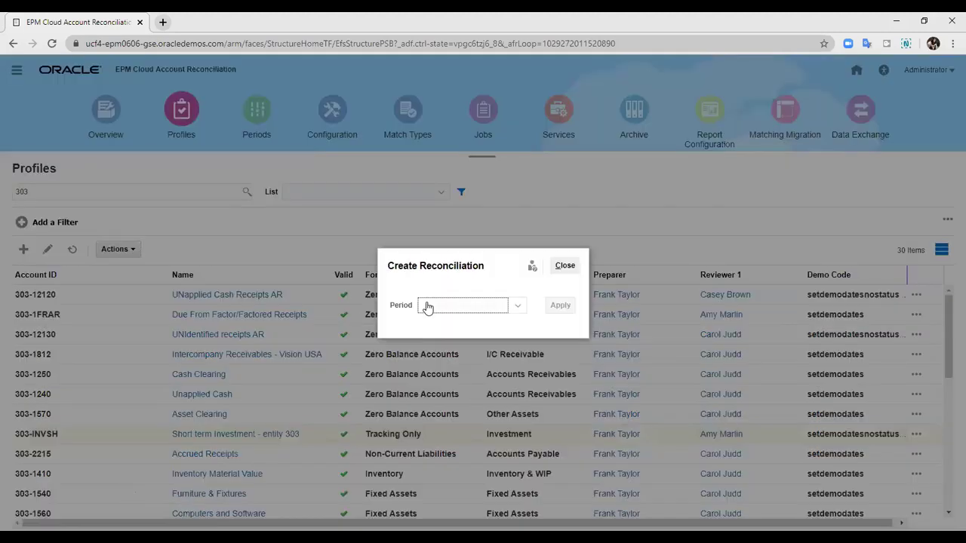
click(427, 306)
scroll(446, 475, down, 2)
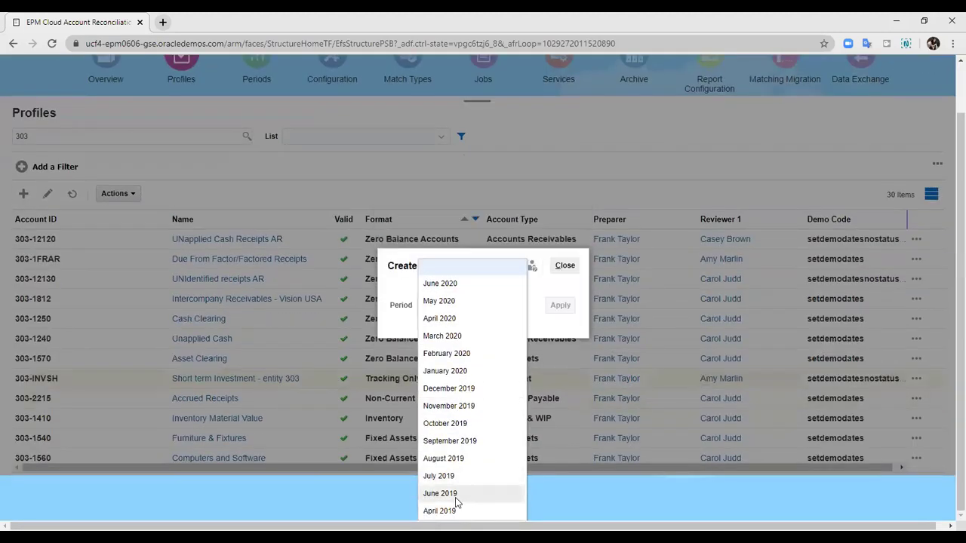
click(461, 513)
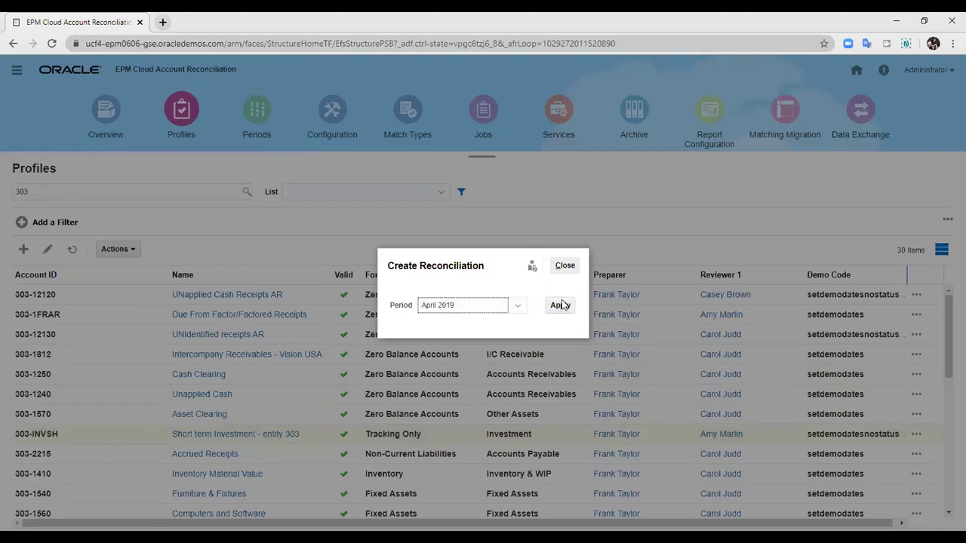
click(561, 304)
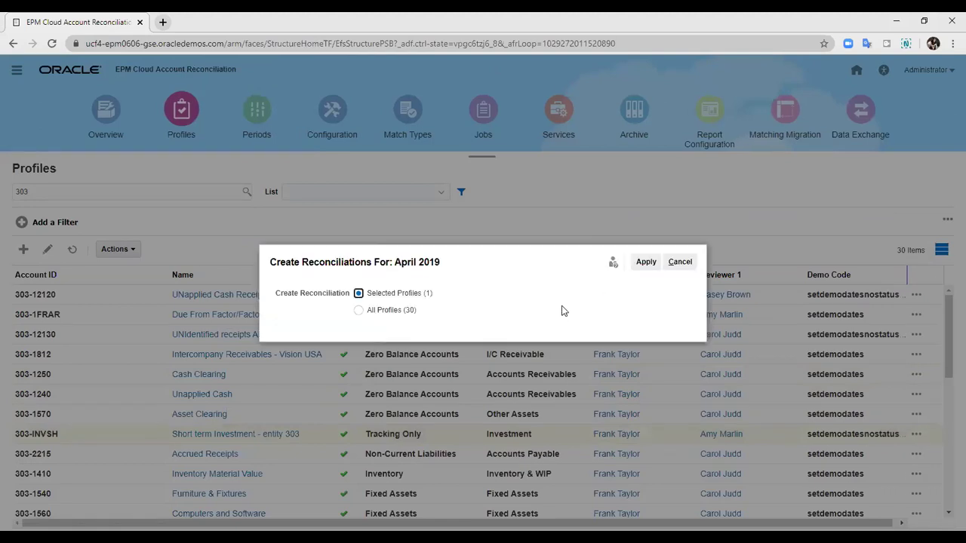
click(645, 262)
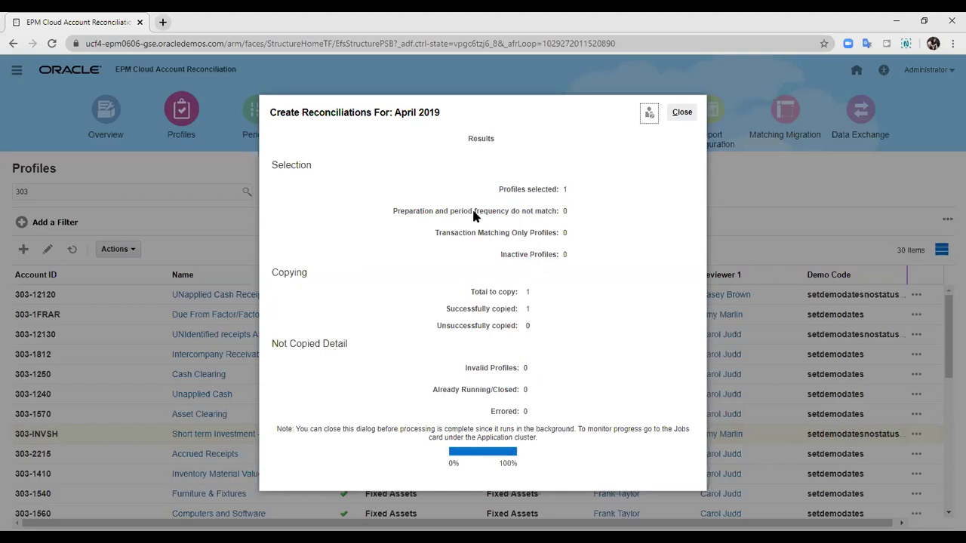
click(683, 113)
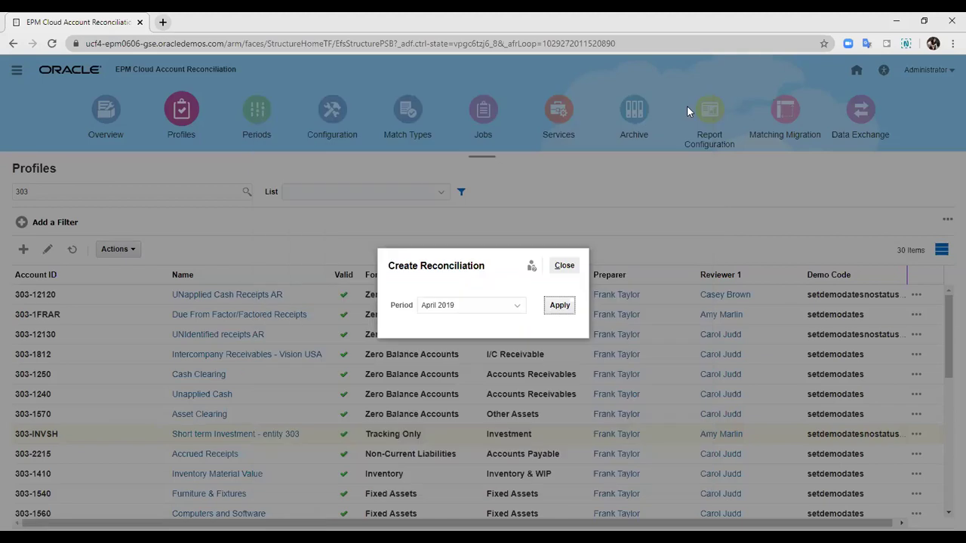
click(560, 263)
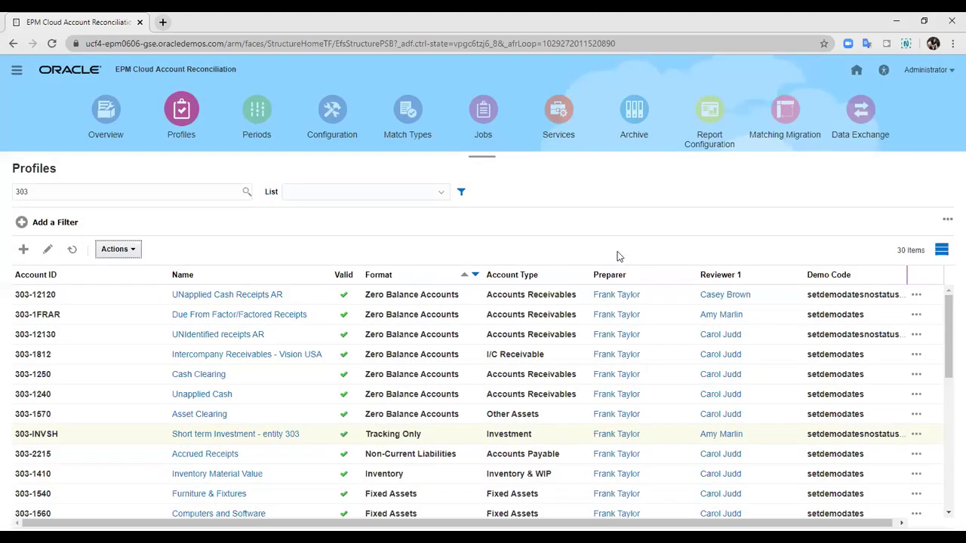
Step: Go from the home page to the Reconciliations list and search it for "303"
click(856, 73)
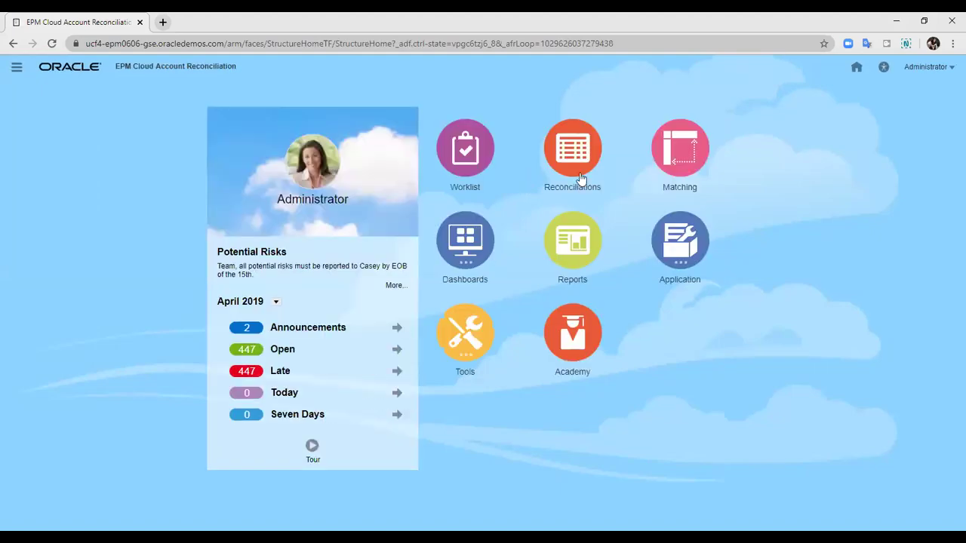
click(581, 179)
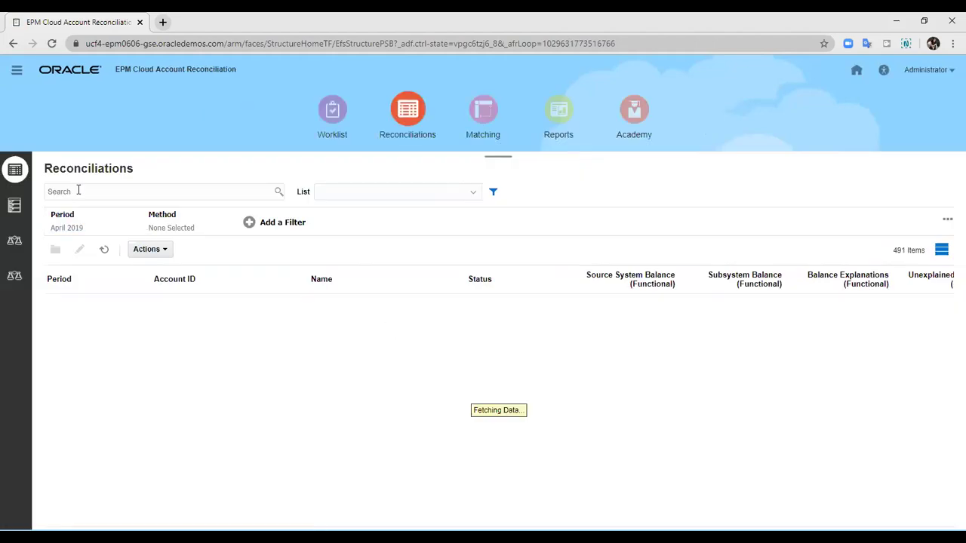
click(78, 191)
text(303)
key(Return)
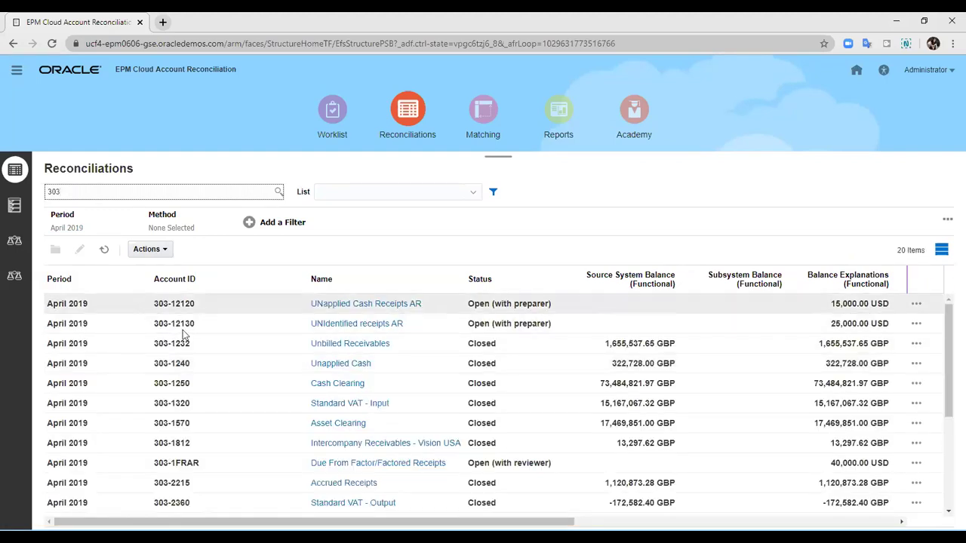
Step: Open the April 2019 reconciliation "Short term Investment - entity 303", examine its balance summary, and close it
scroll(159, 385, down, 1)
scroll(174, 406, down, 3)
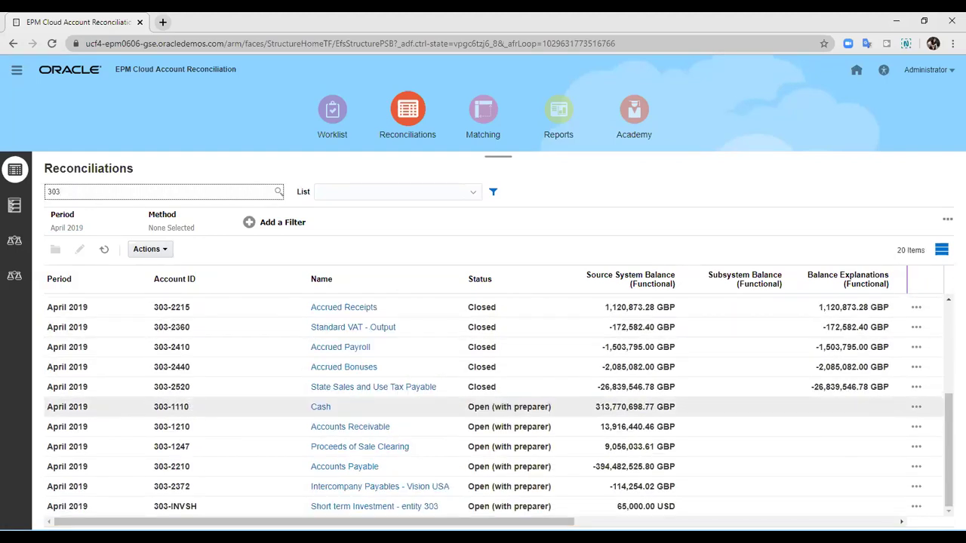
click(192, 505)
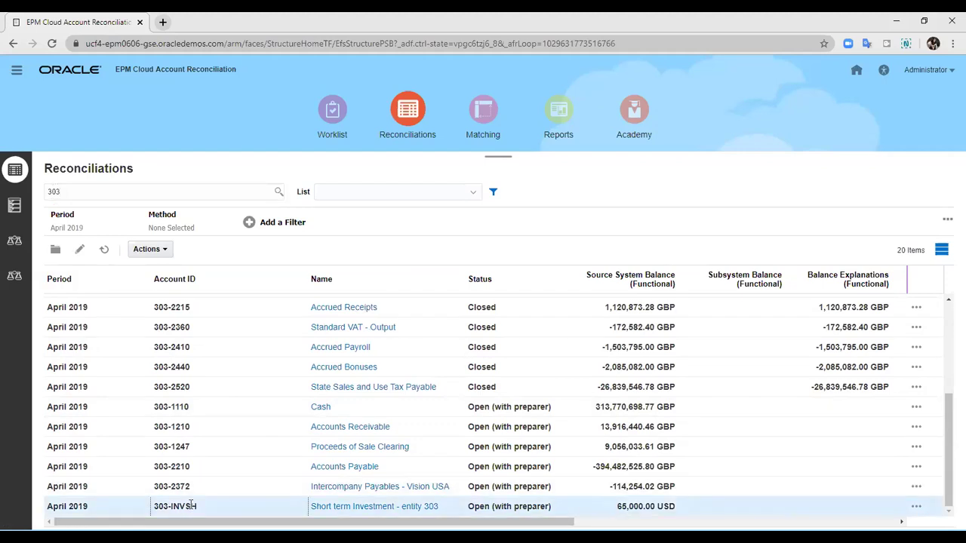
click(358, 507)
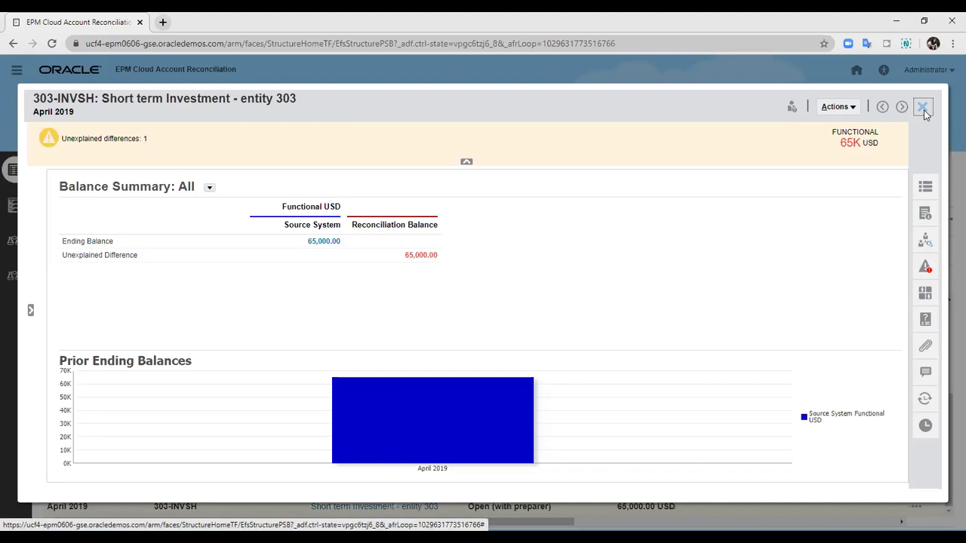
click(923, 108)
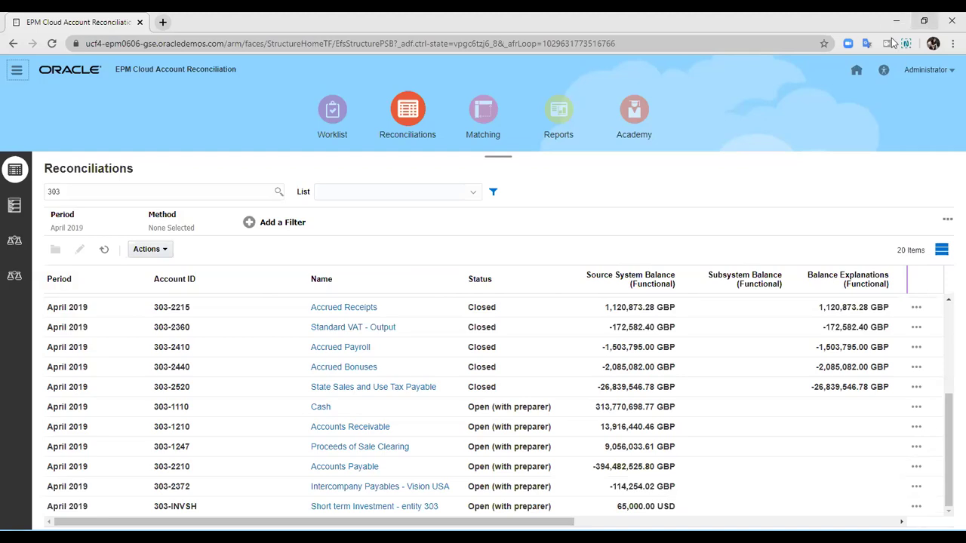
Step: Switch from the administrator to the preparer's account and search the April 2019 reconciliations for "303"
click(926, 69)
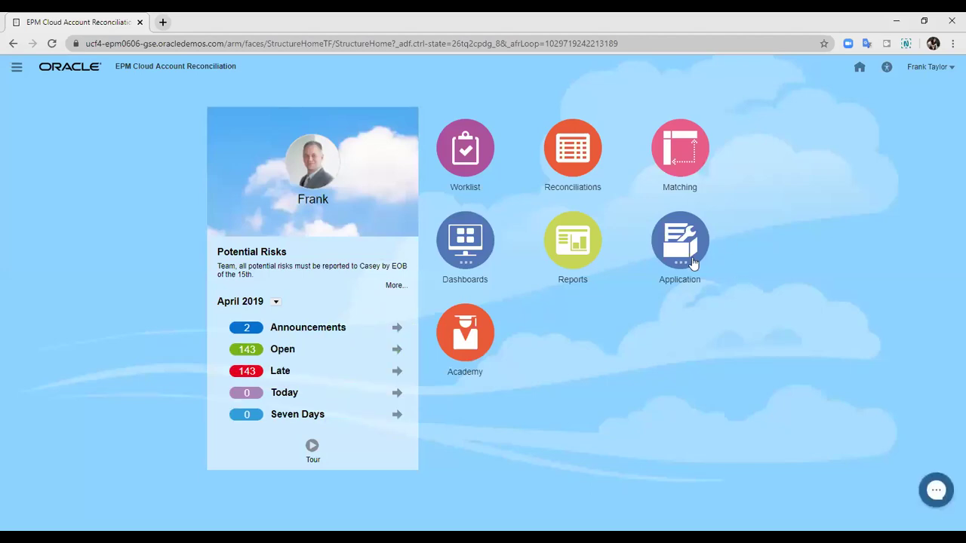
click(575, 159)
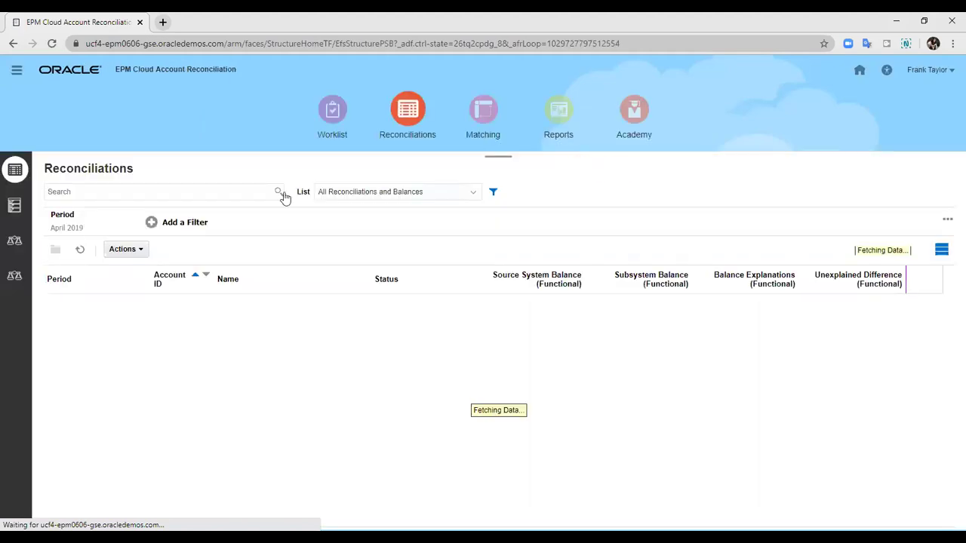
scroll(203, 336, down, 1)
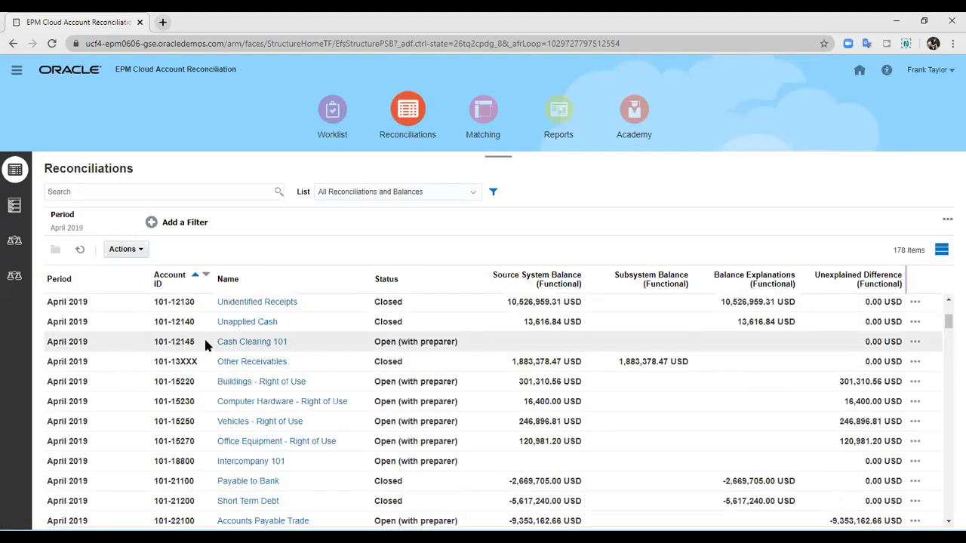
click(165, 196)
text(303)
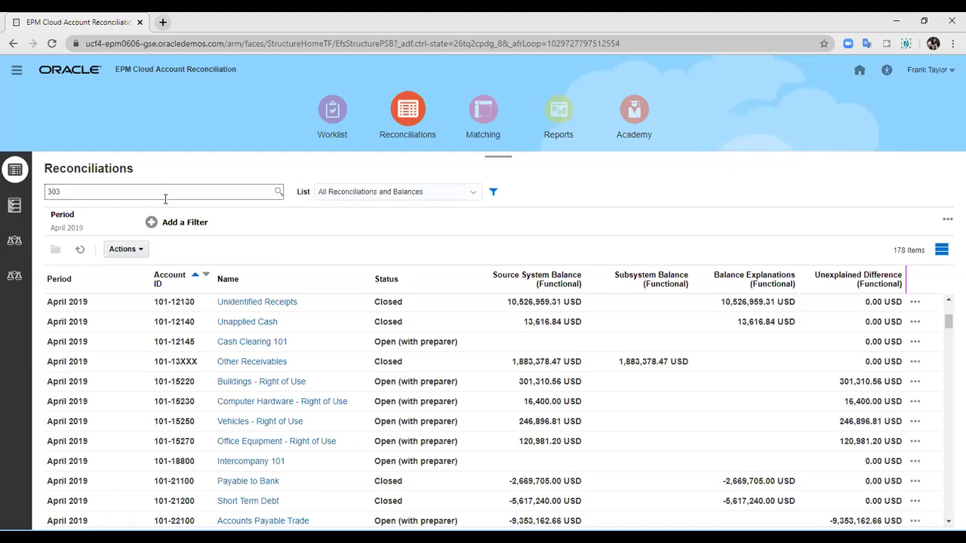
key(Return)
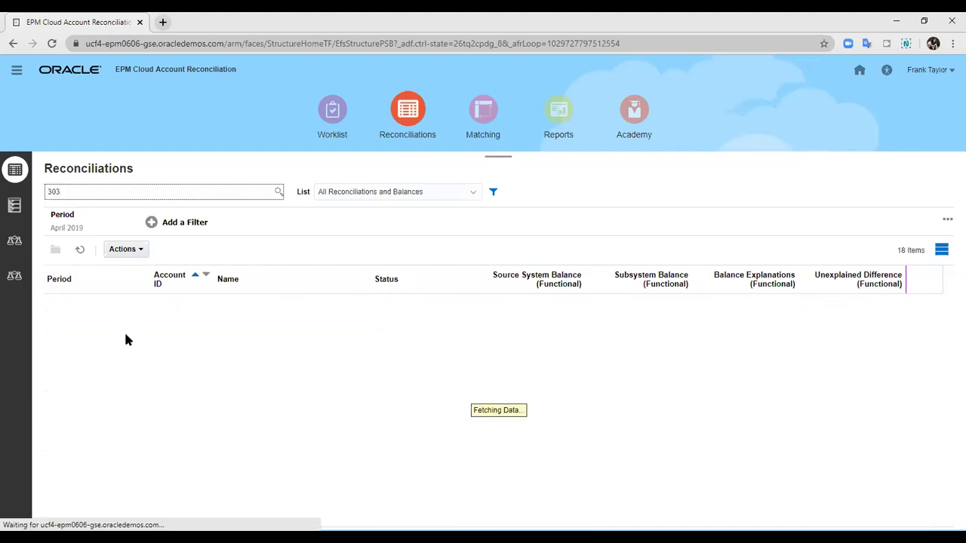
Step: Open the 303-INVSH "Short term Investment - entity 303" reconciliation as the preparer
scroll(197, 366, down, 1)
scroll(190, 364, down, 1)
click(277, 518)
click(280, 519)
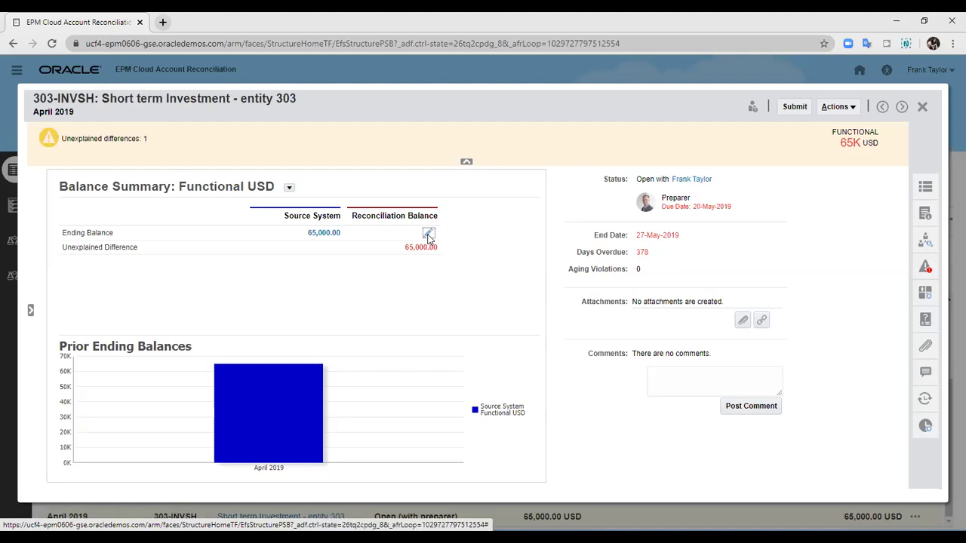
Step: Set the reconciliation balance's ending amount to 65000 USD in the Functional bucket
click(428, 234)
click(423, 304)
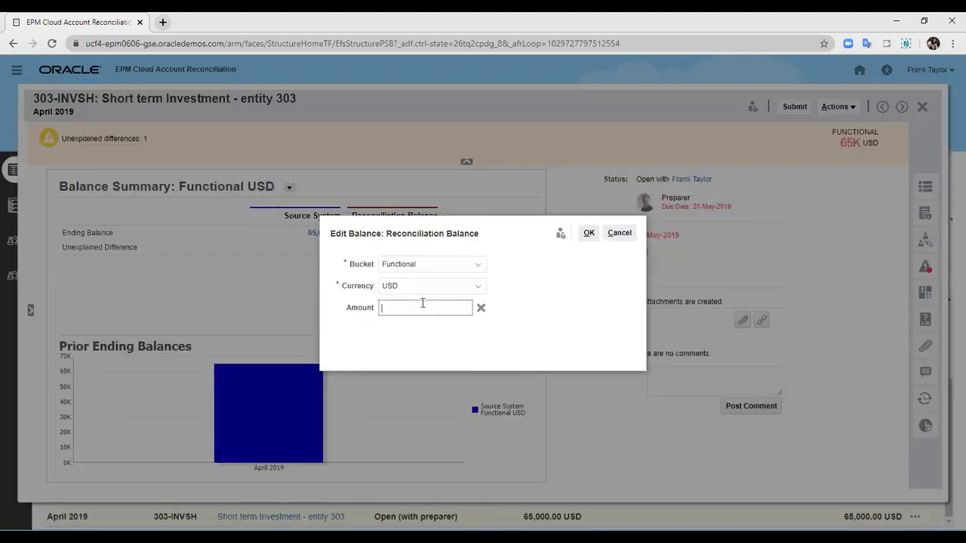
text(65000)
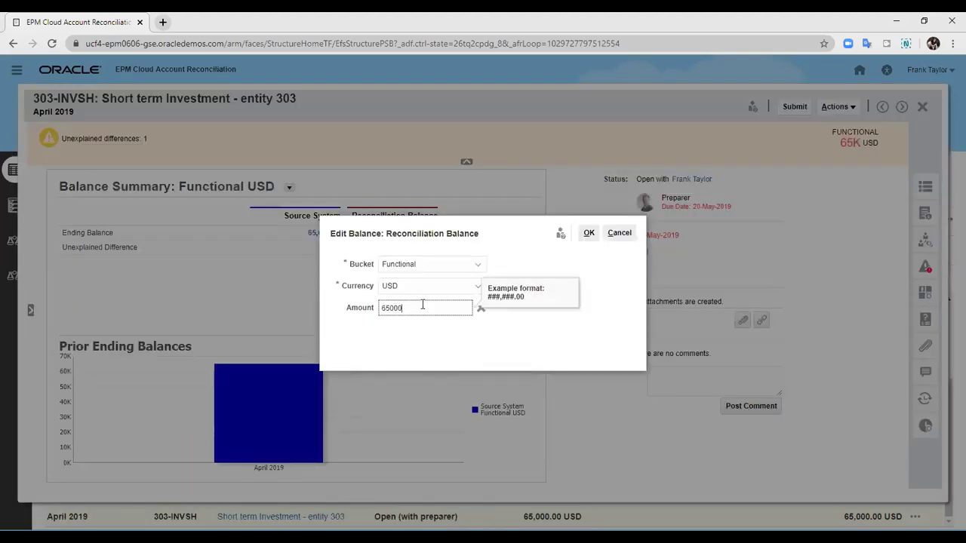
click(513, 356)
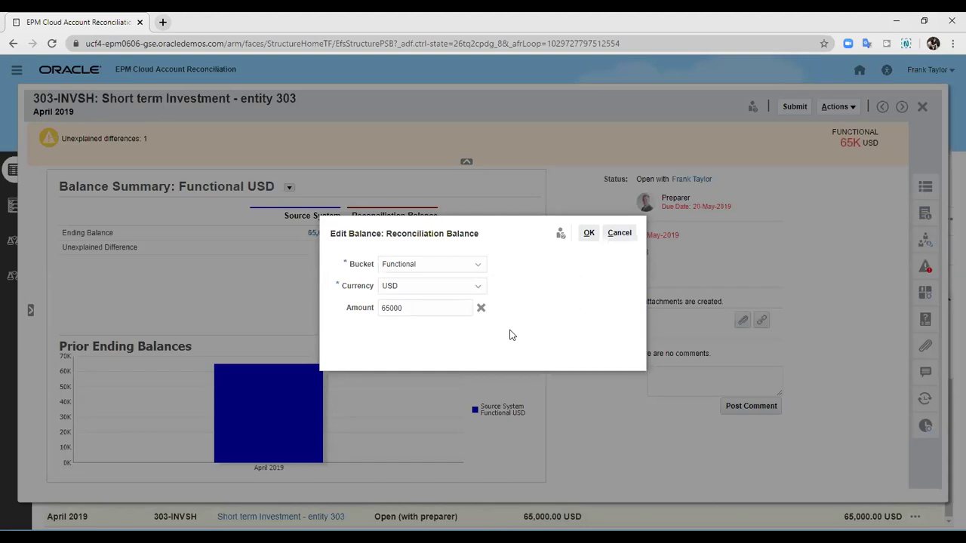
click(588, 234)
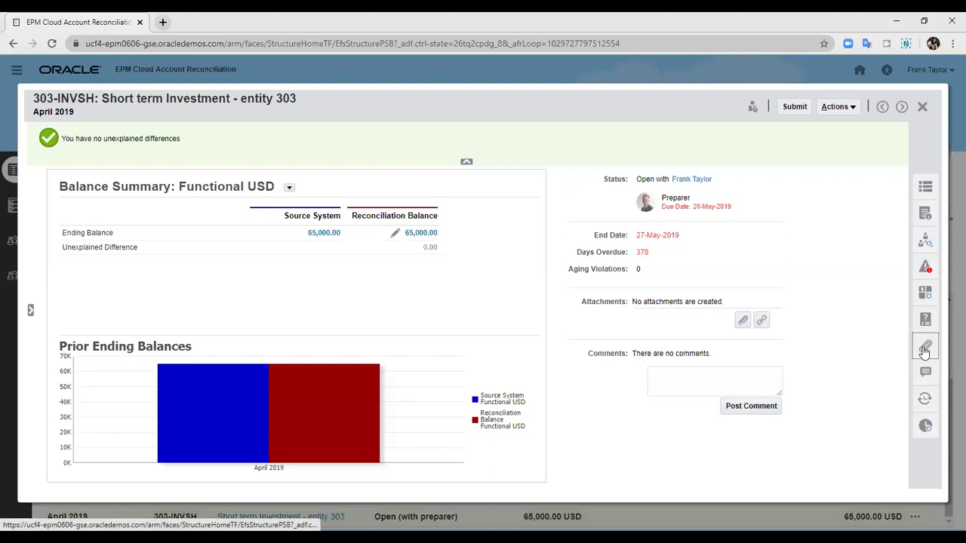
Step: Attach cas1.png from the Desktop to the reconciliation with Carry Forward enabled, and collapse the attachments
click(925, 345)
click(892, 160)
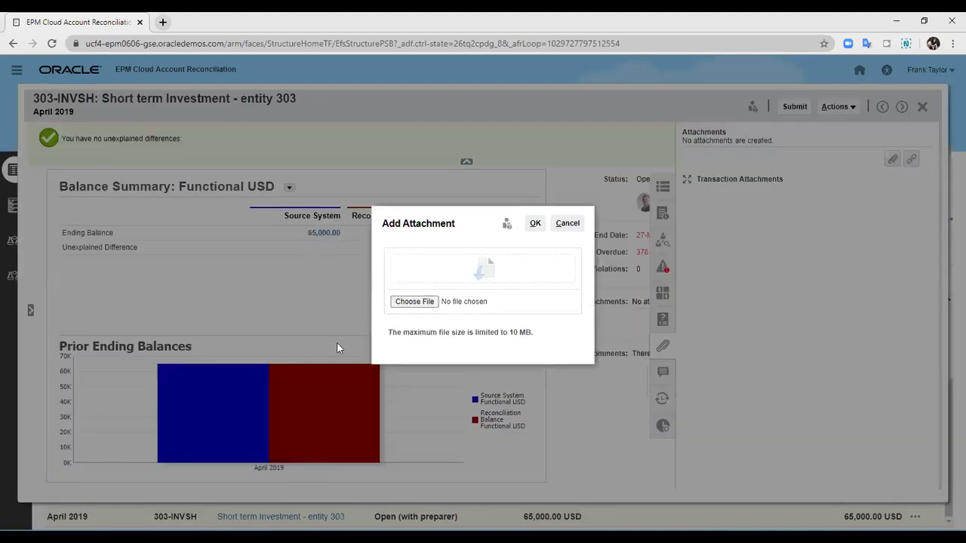
click(401, 311)
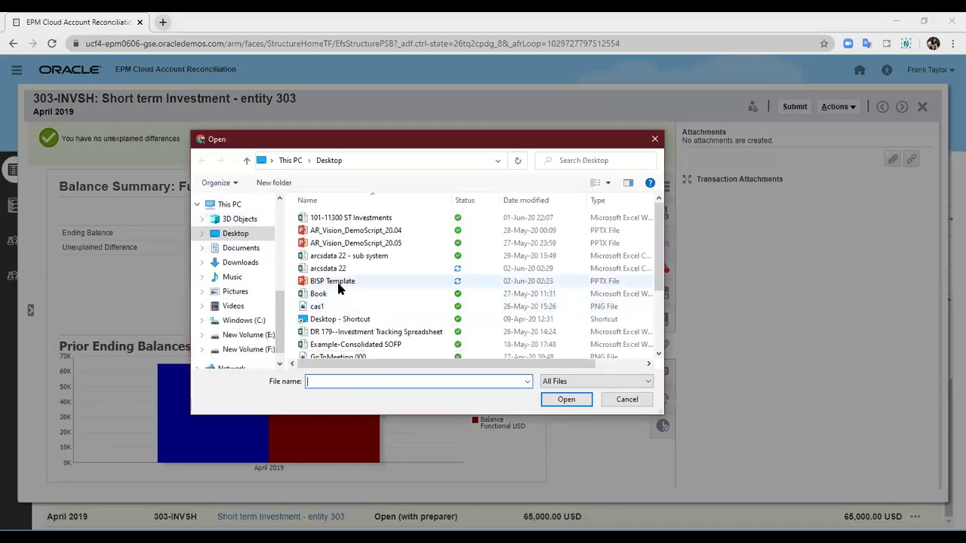
scroll(335, 288, down, 1)
click(318, 276)
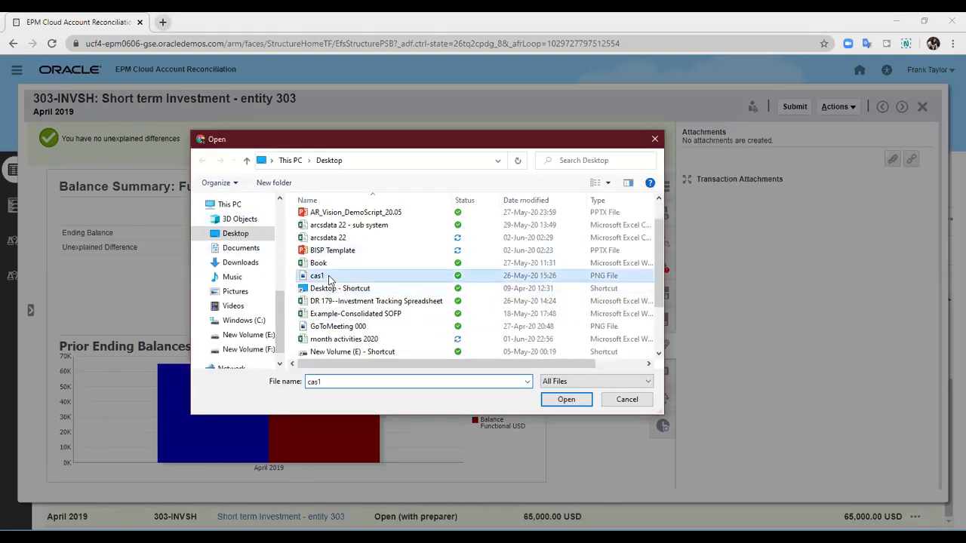
click(564, 399)
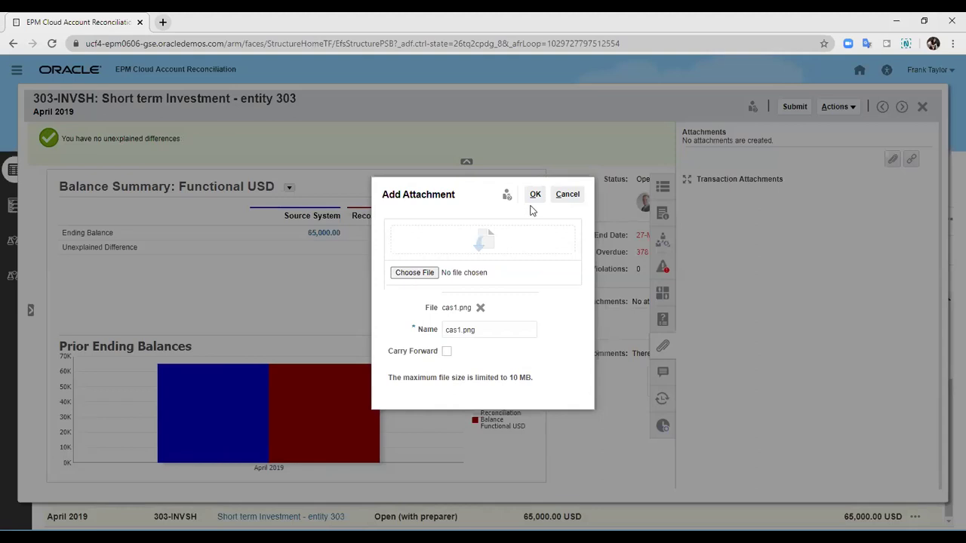
click(447, 351)
click(535, 195)
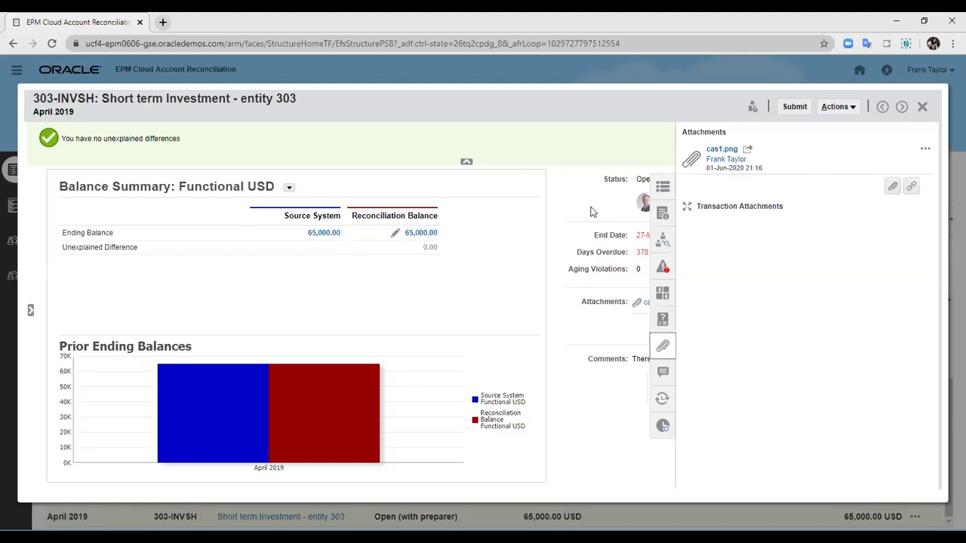
click(661, 349)
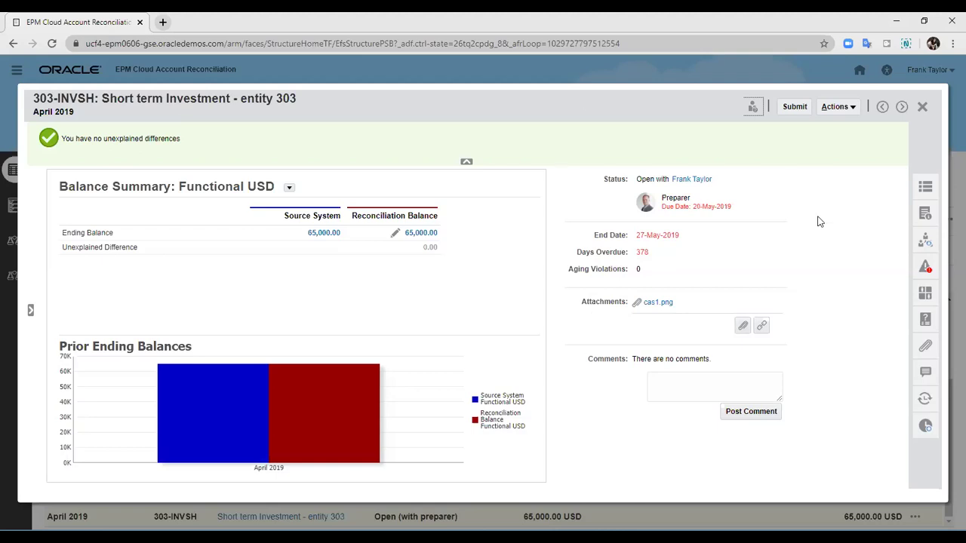
Step: Submit the short term investment reconciliation, confirm completing its preparation, and close it
click(799, 105)
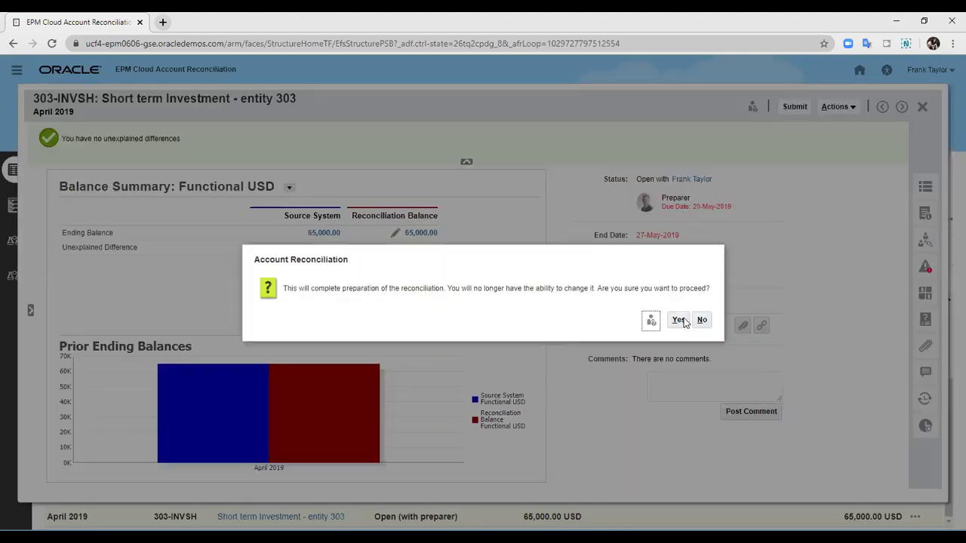
click(678, 320)
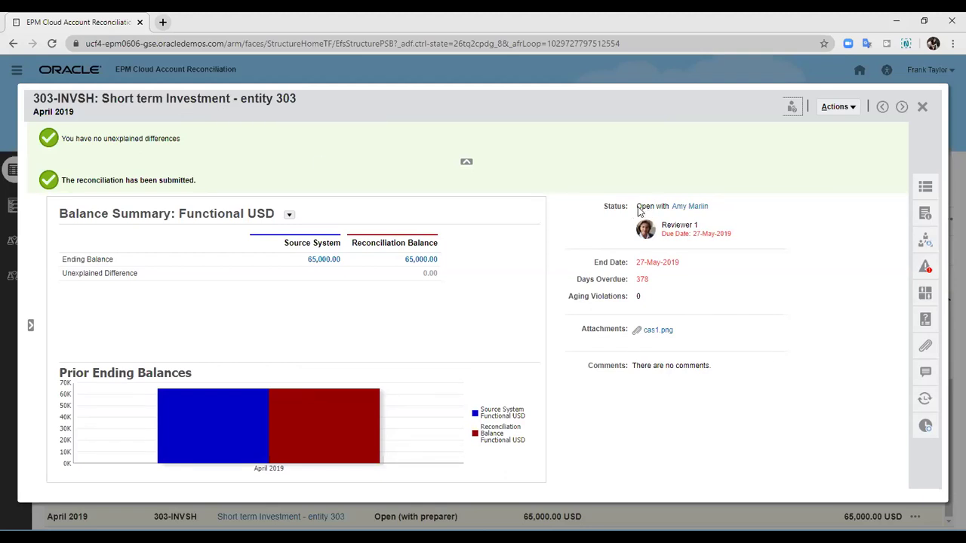
click(925, 107)
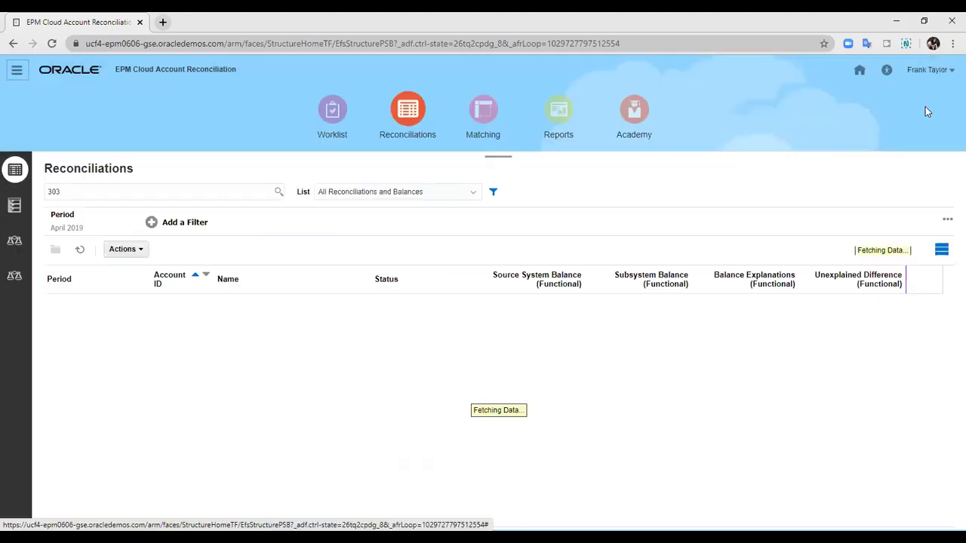